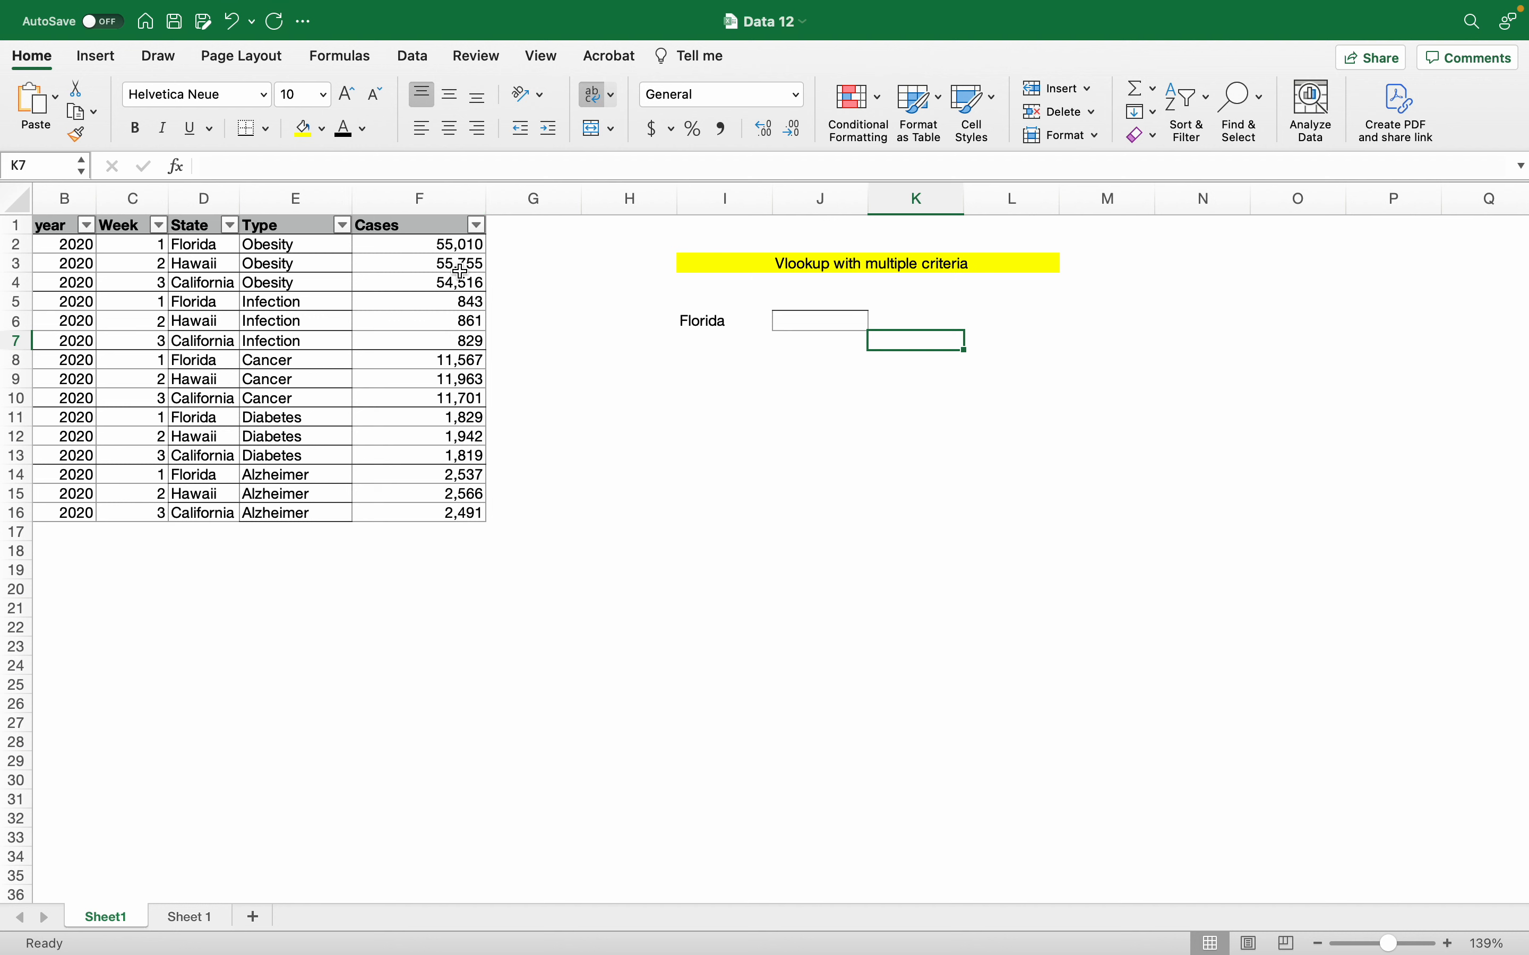
Step: Start a VLOOKUP in J6 with Florida (I6) as the lookup value and D1:F16 as the table
click(804, 323)
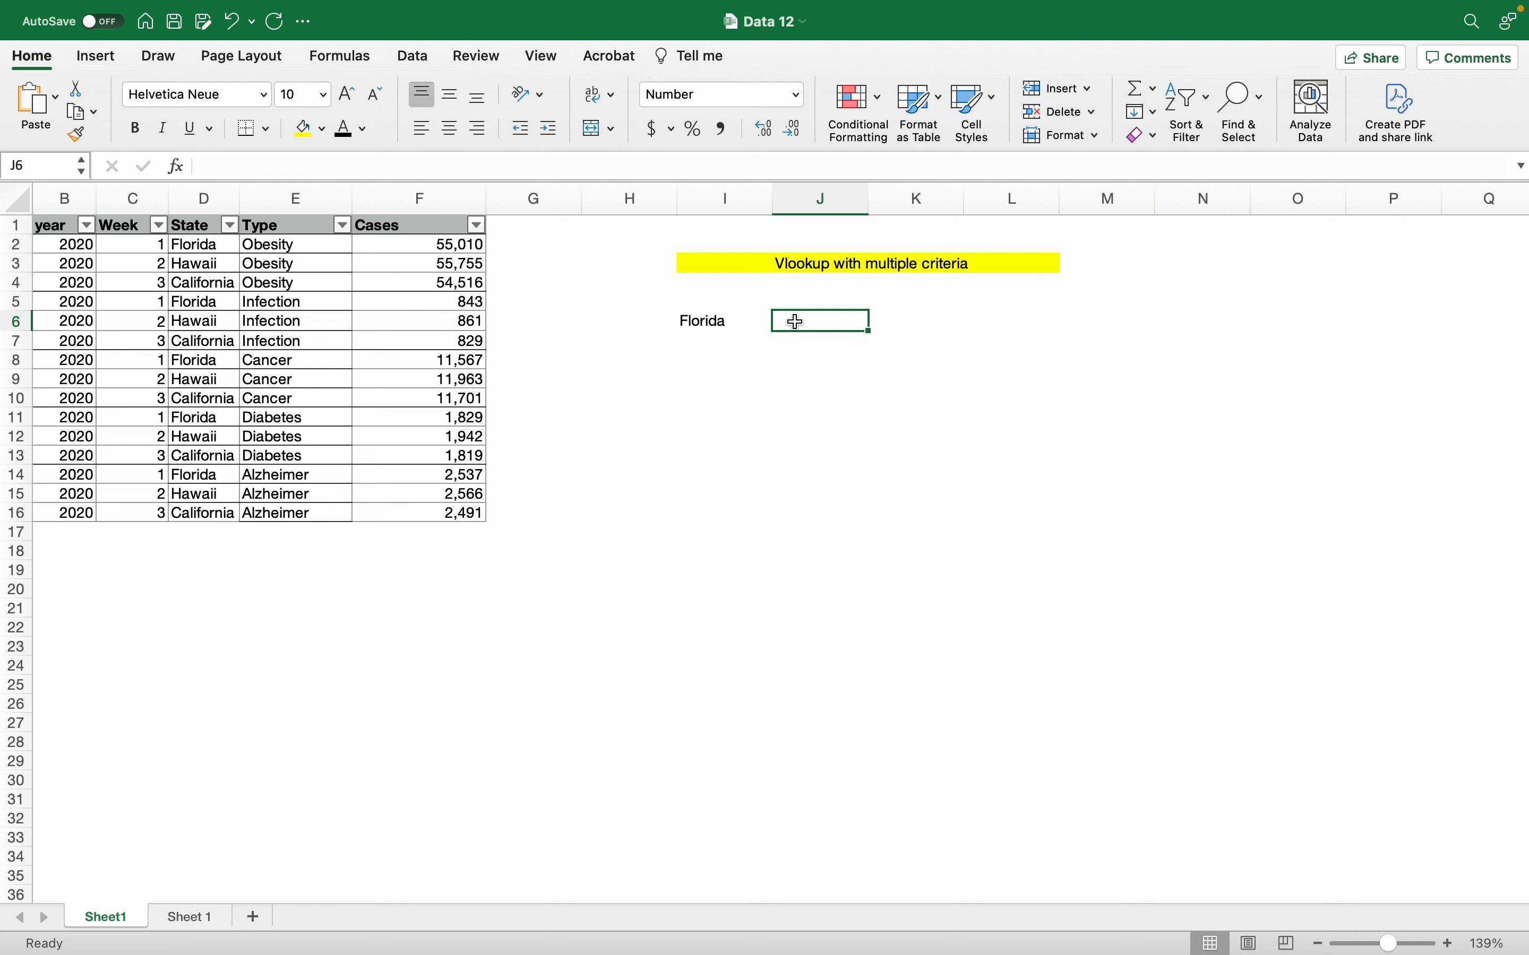
text(=vl)
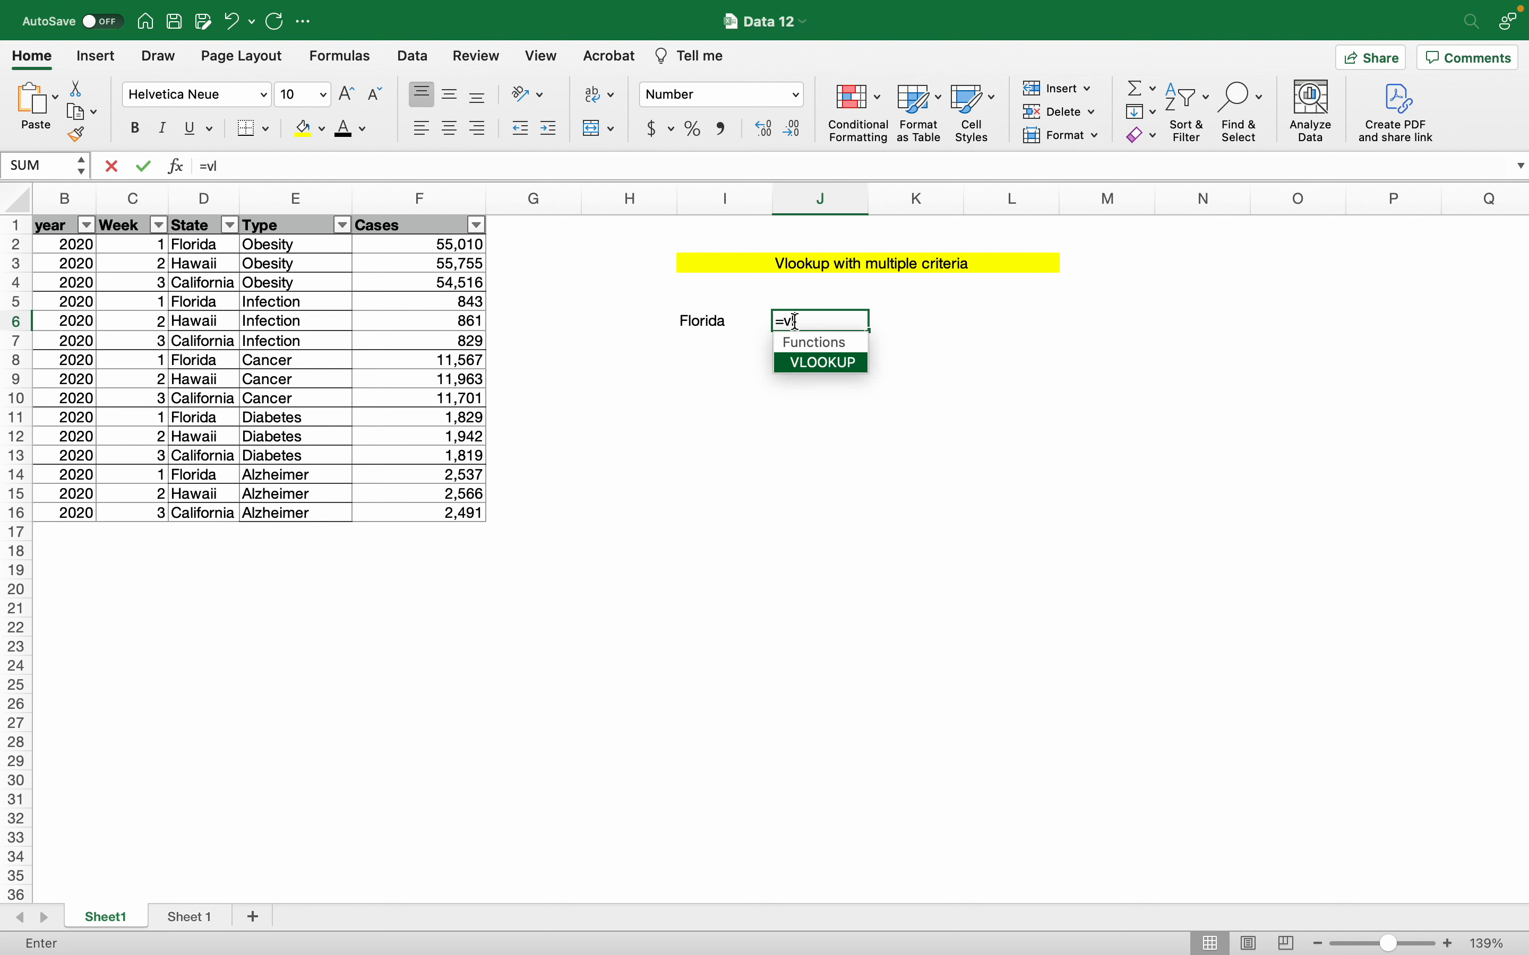
key(Tab)
key(Left)
key(Left)
key(Left)
key(Left)
key(Left)
key(Left)
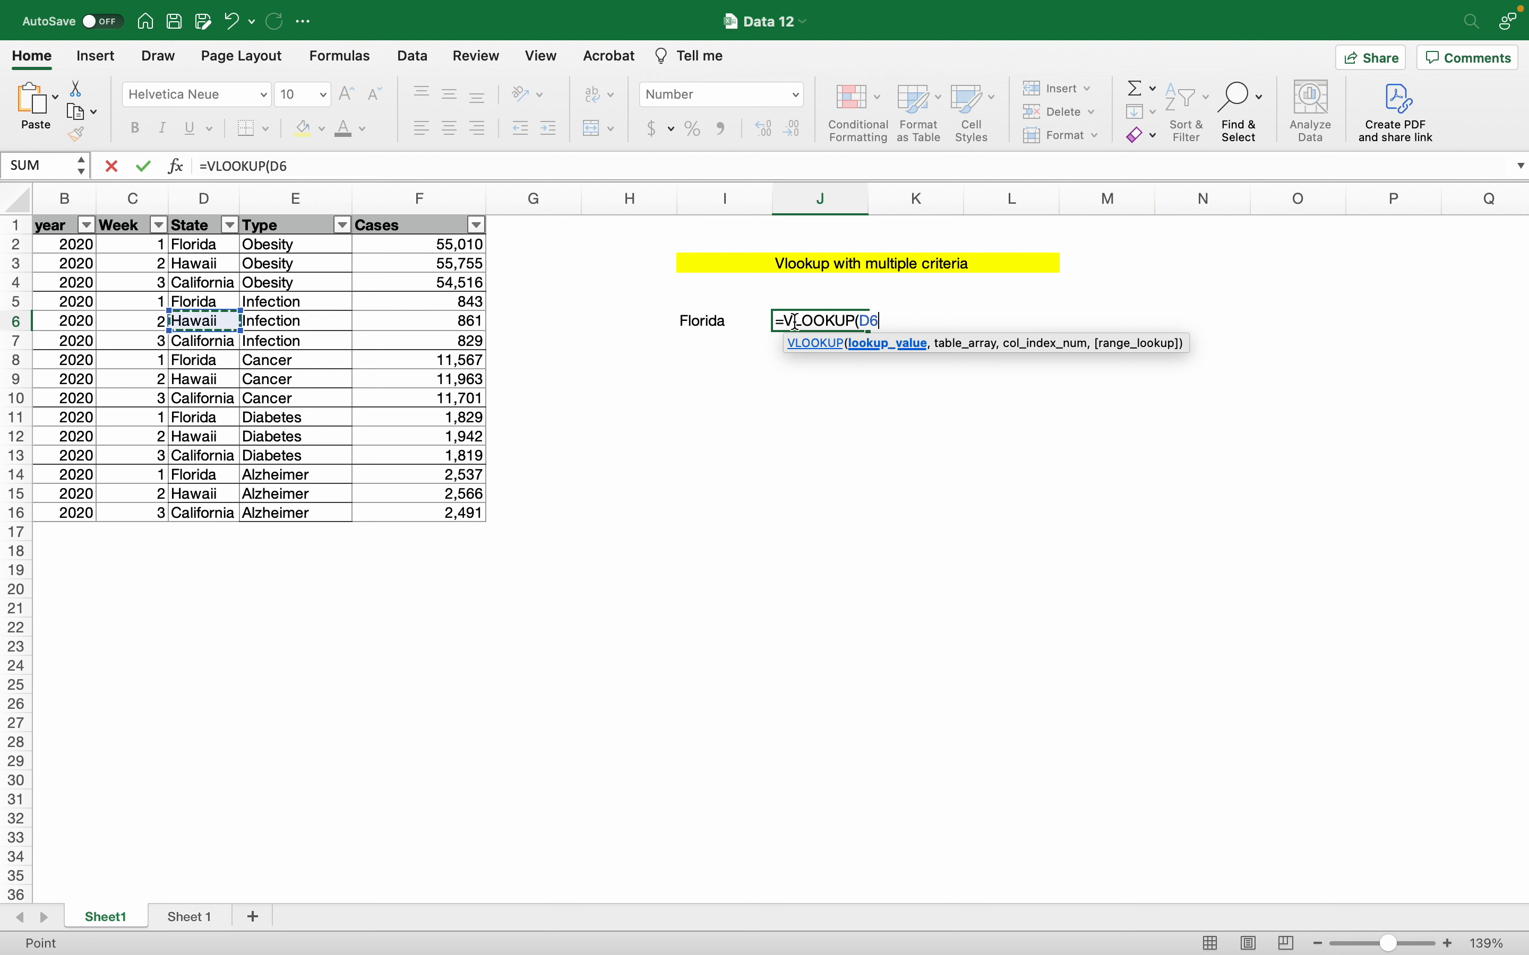
key(Right)
key(Right)
key(Right)
key(Right)
key(Right)
text(,)
key(Left)
key(Left)
key(Left)
key(Left)
key(Left)
key(Left)
key(Up)
key(Up)
key(Up)
key(Up)
key(Up)
key(shift+Right)
key(shift+Right)
key(ctrl+shift+Down)
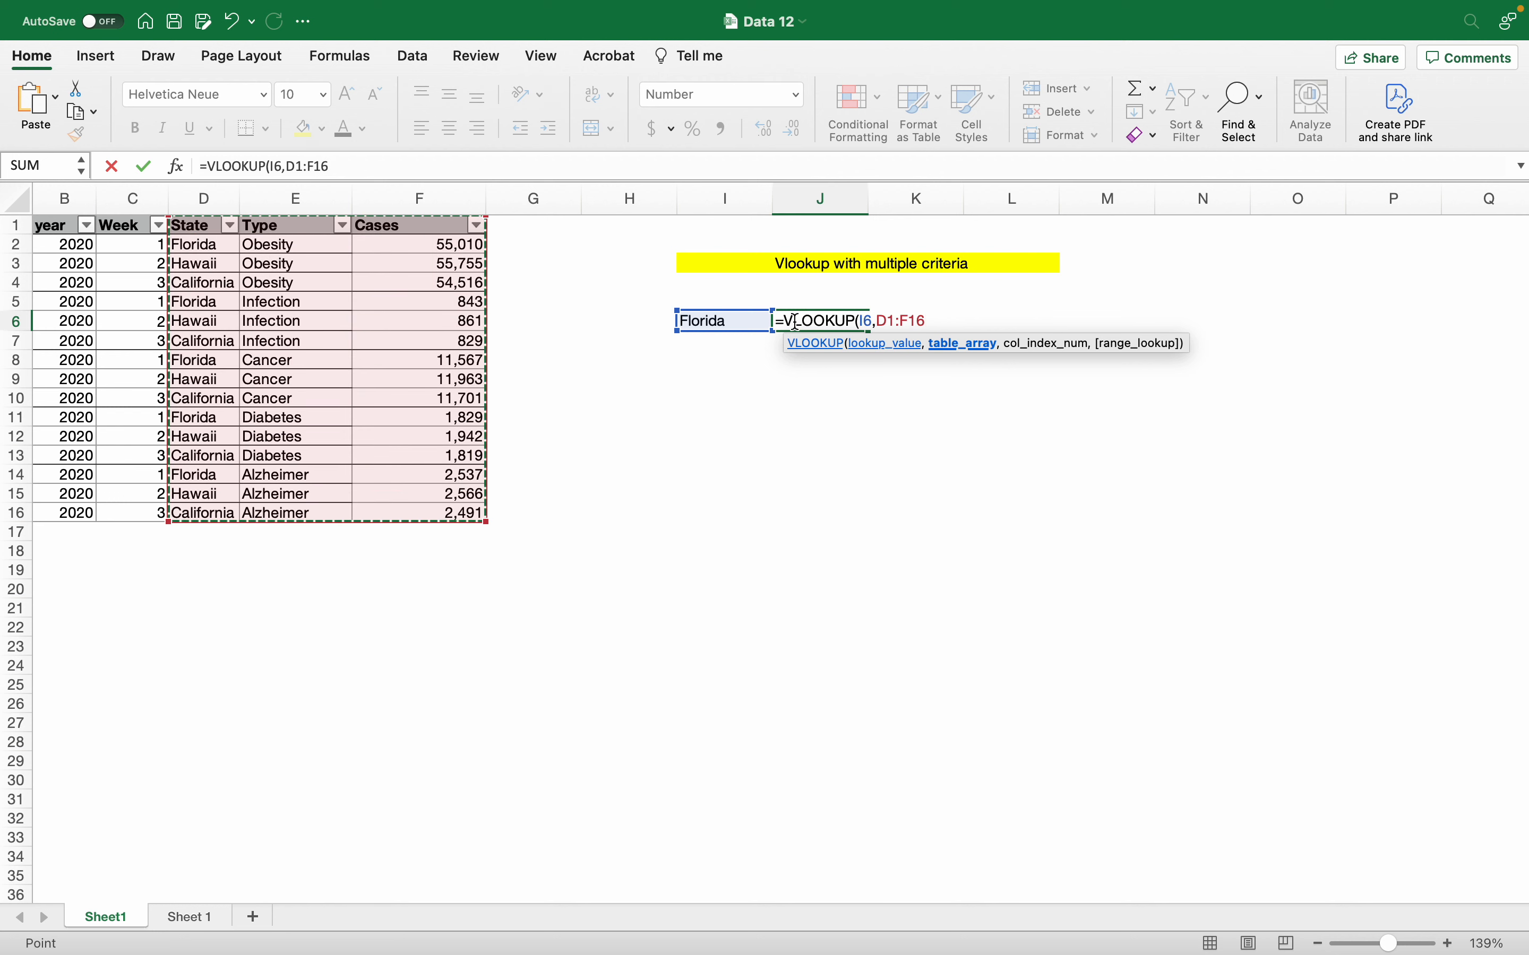
Step: Finish the lookup with column 3 and FALSE for exact match, returning 55,010
text(,3)
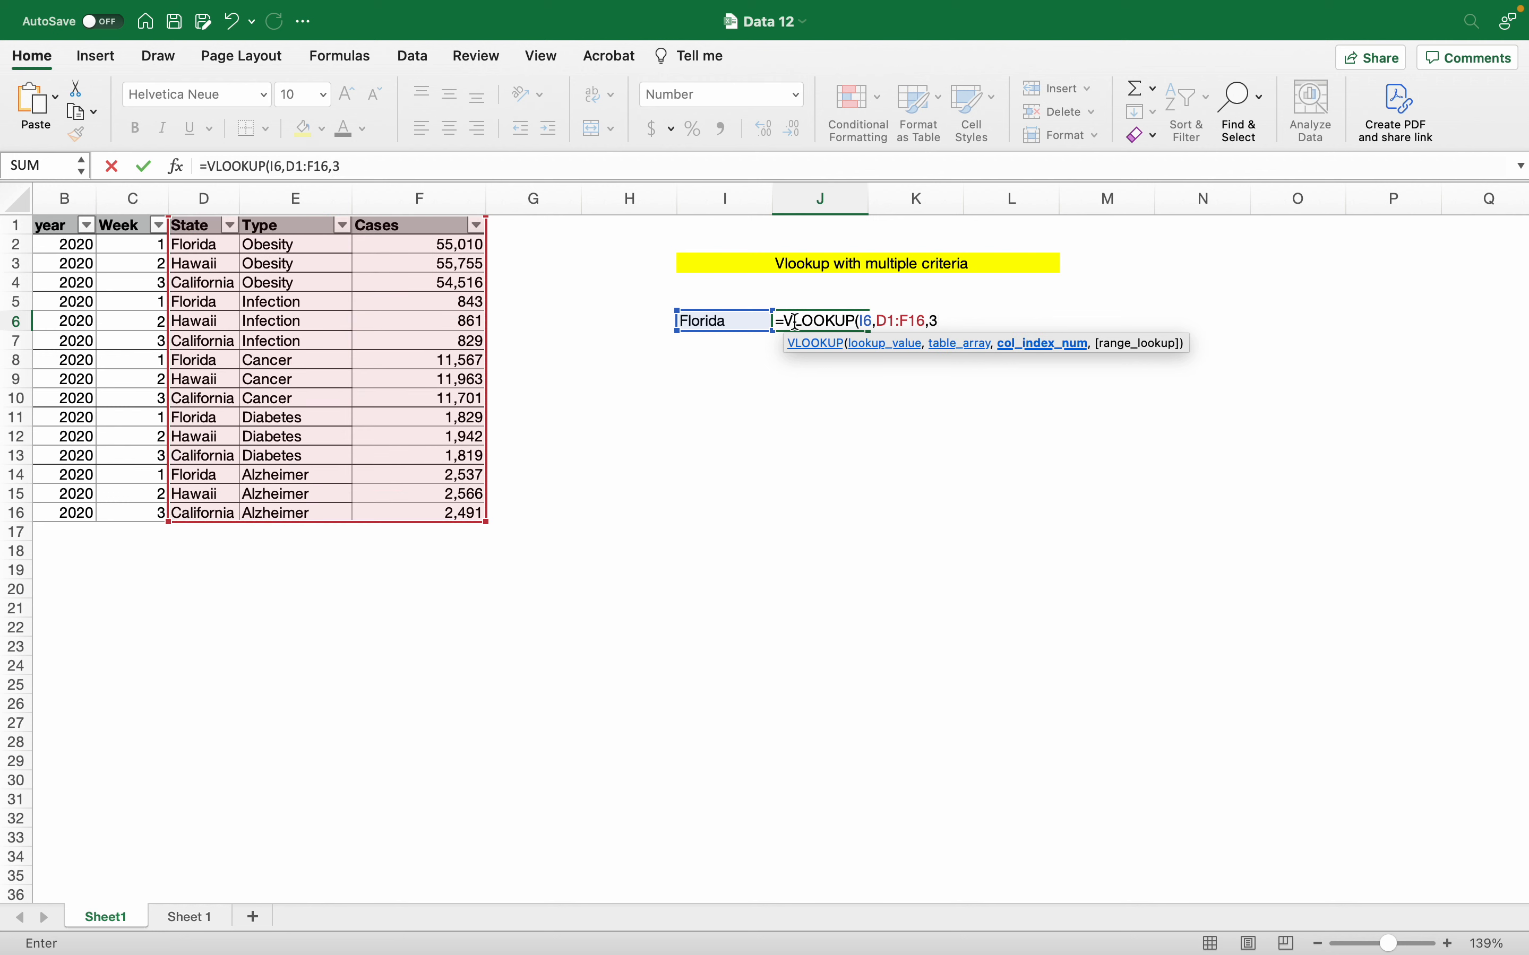
text(,)
key(Down)
key(Tab)
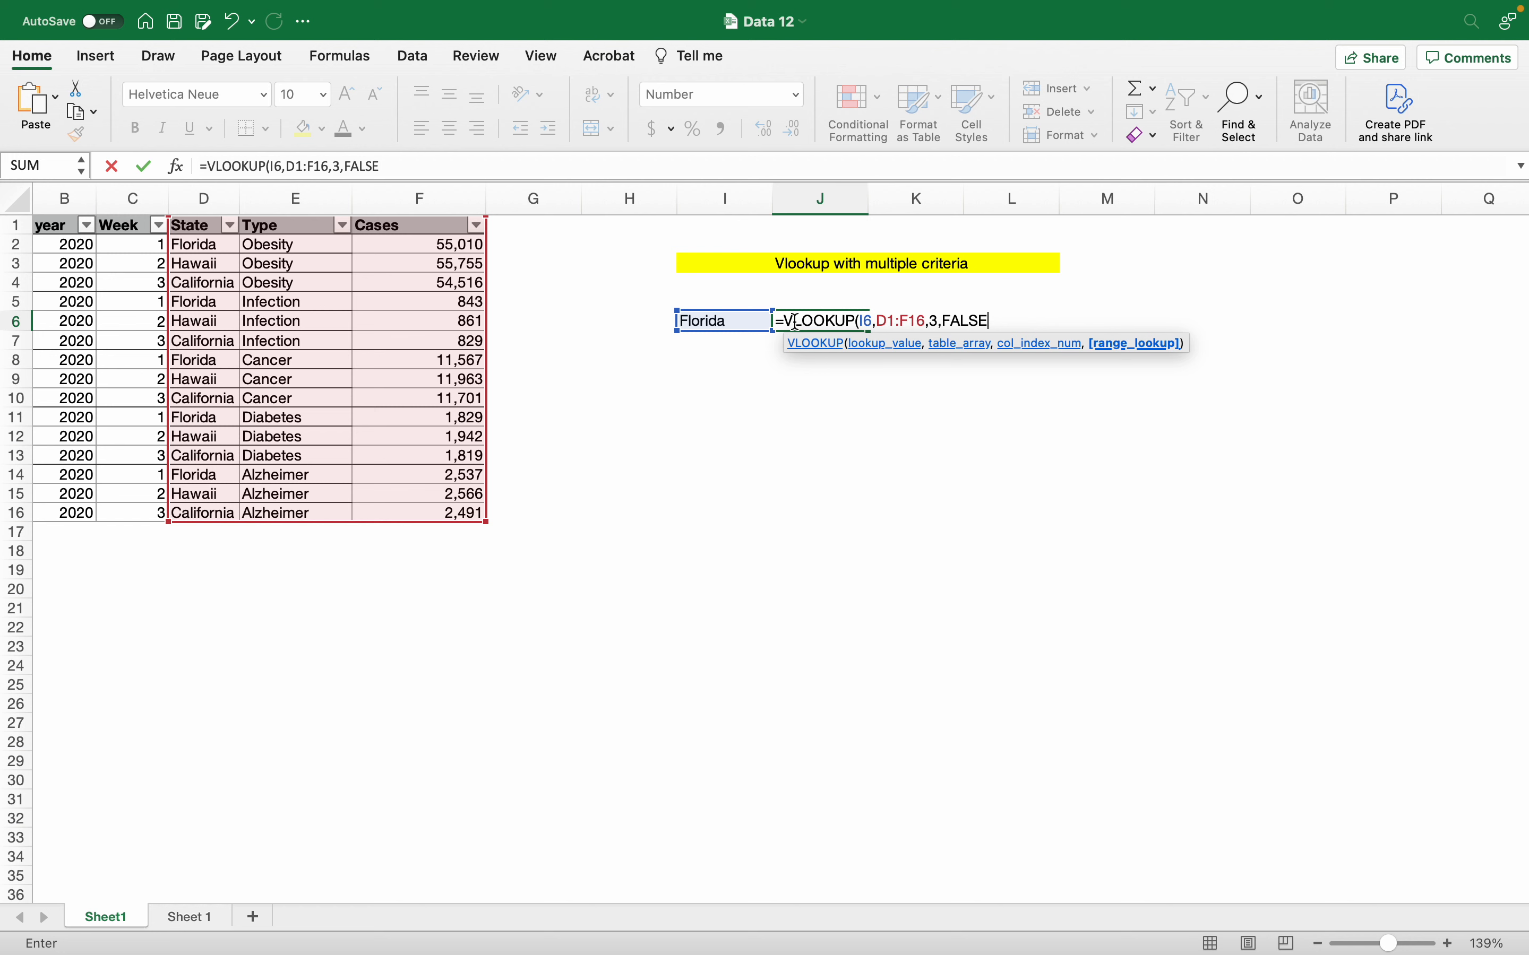
key(Return)
click(798, 328)
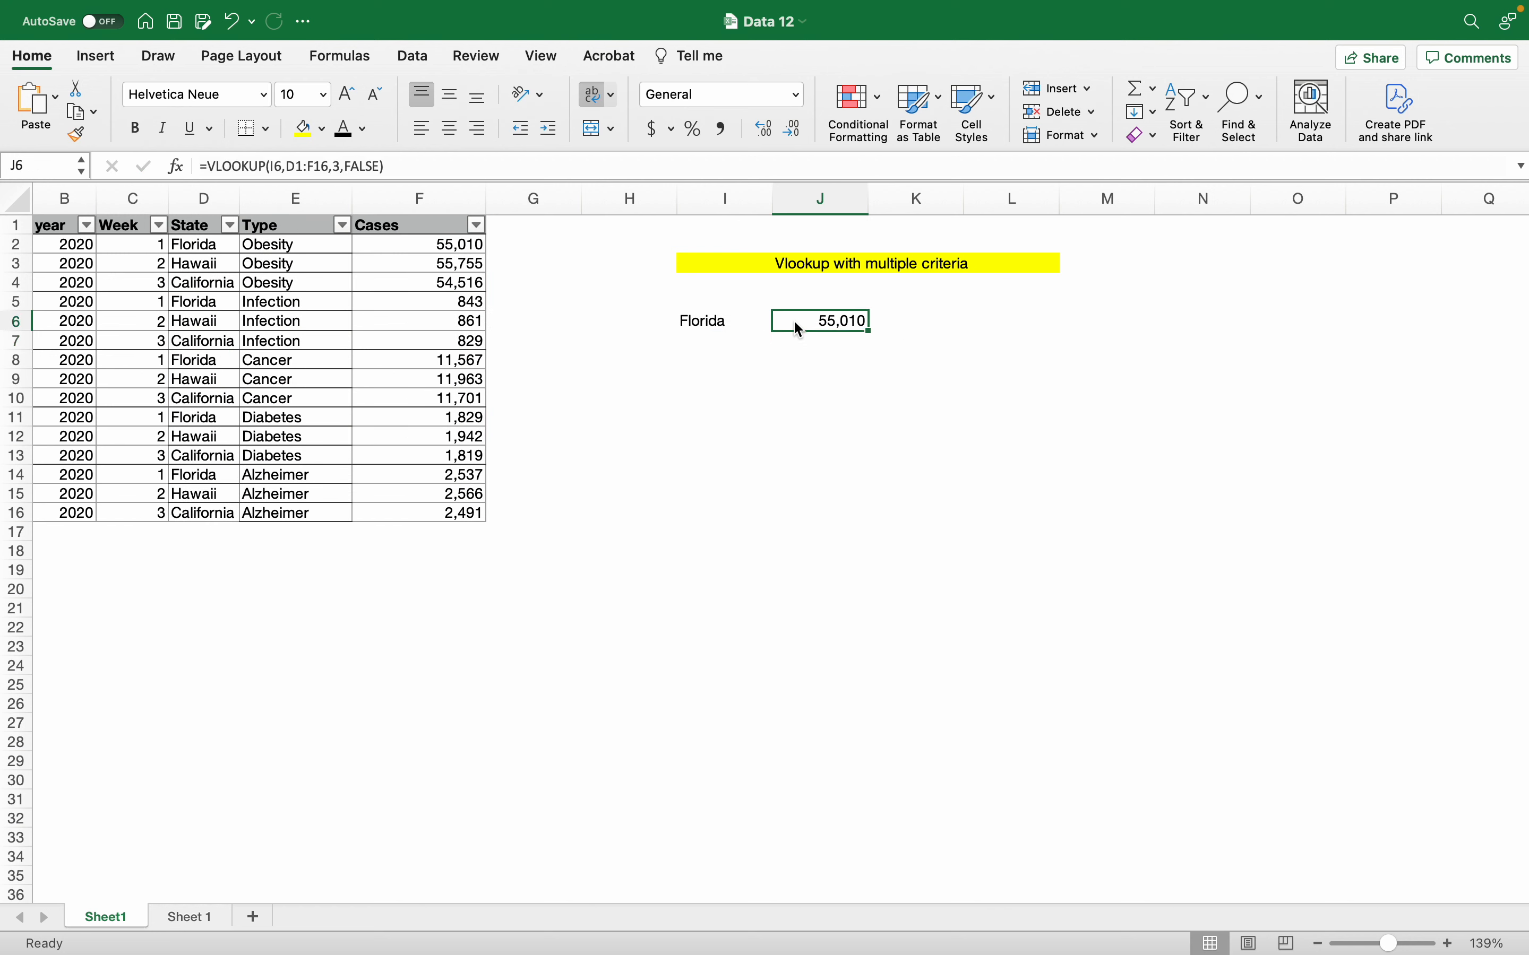
Step: Fill the Florida Obesity count 55,010 in F2 yellow and select the headers with its row
click(445, 245)
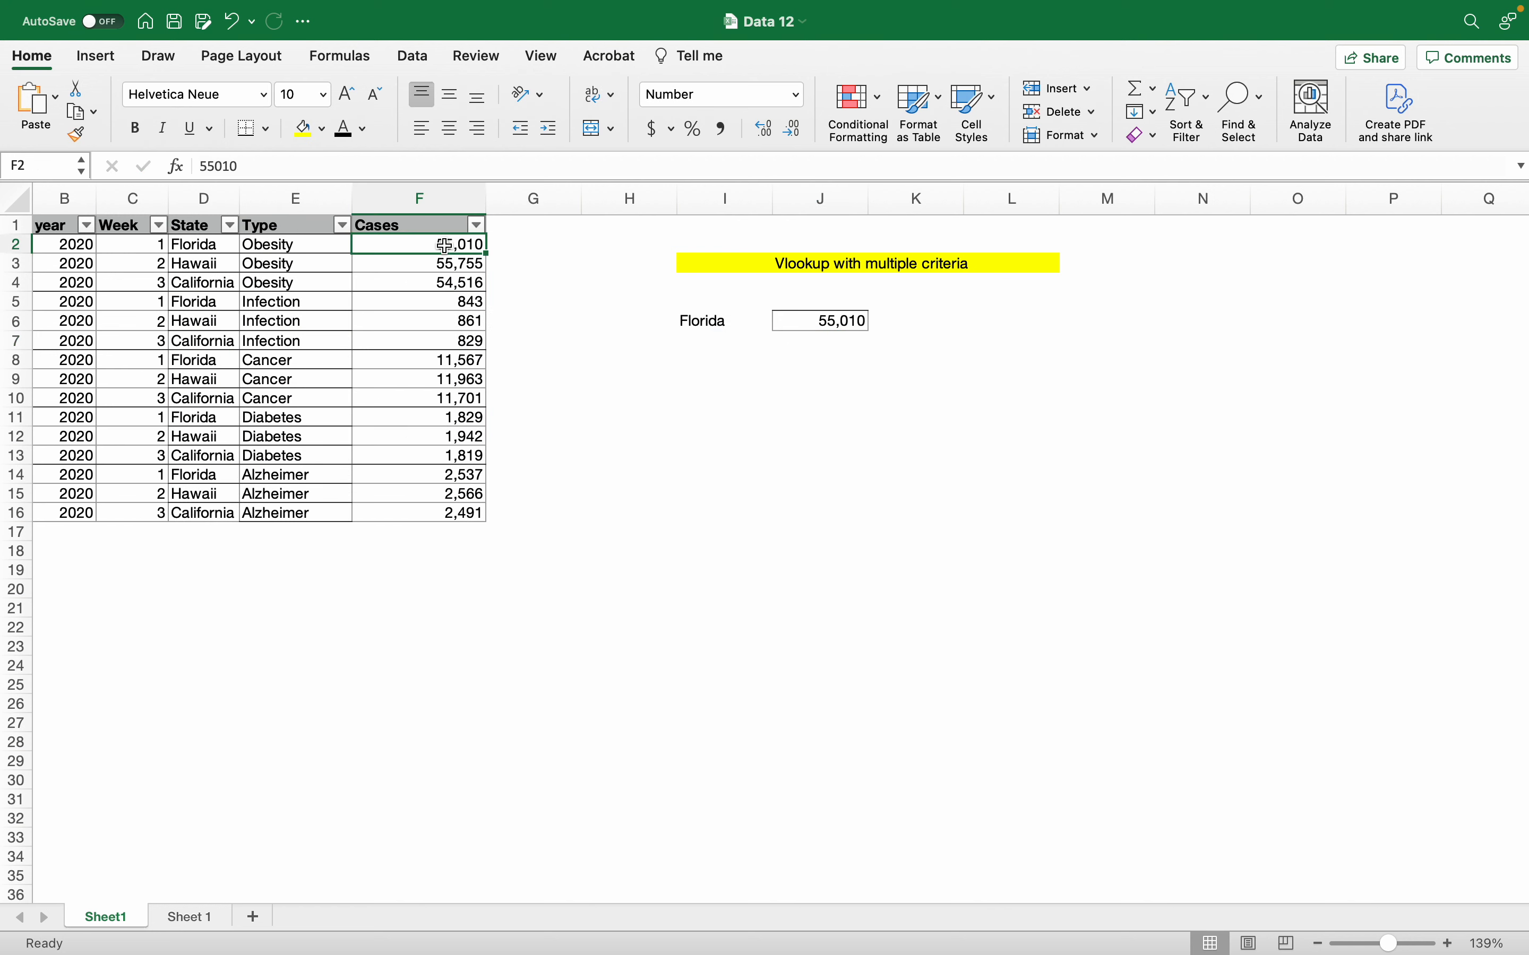
click(303, 129)
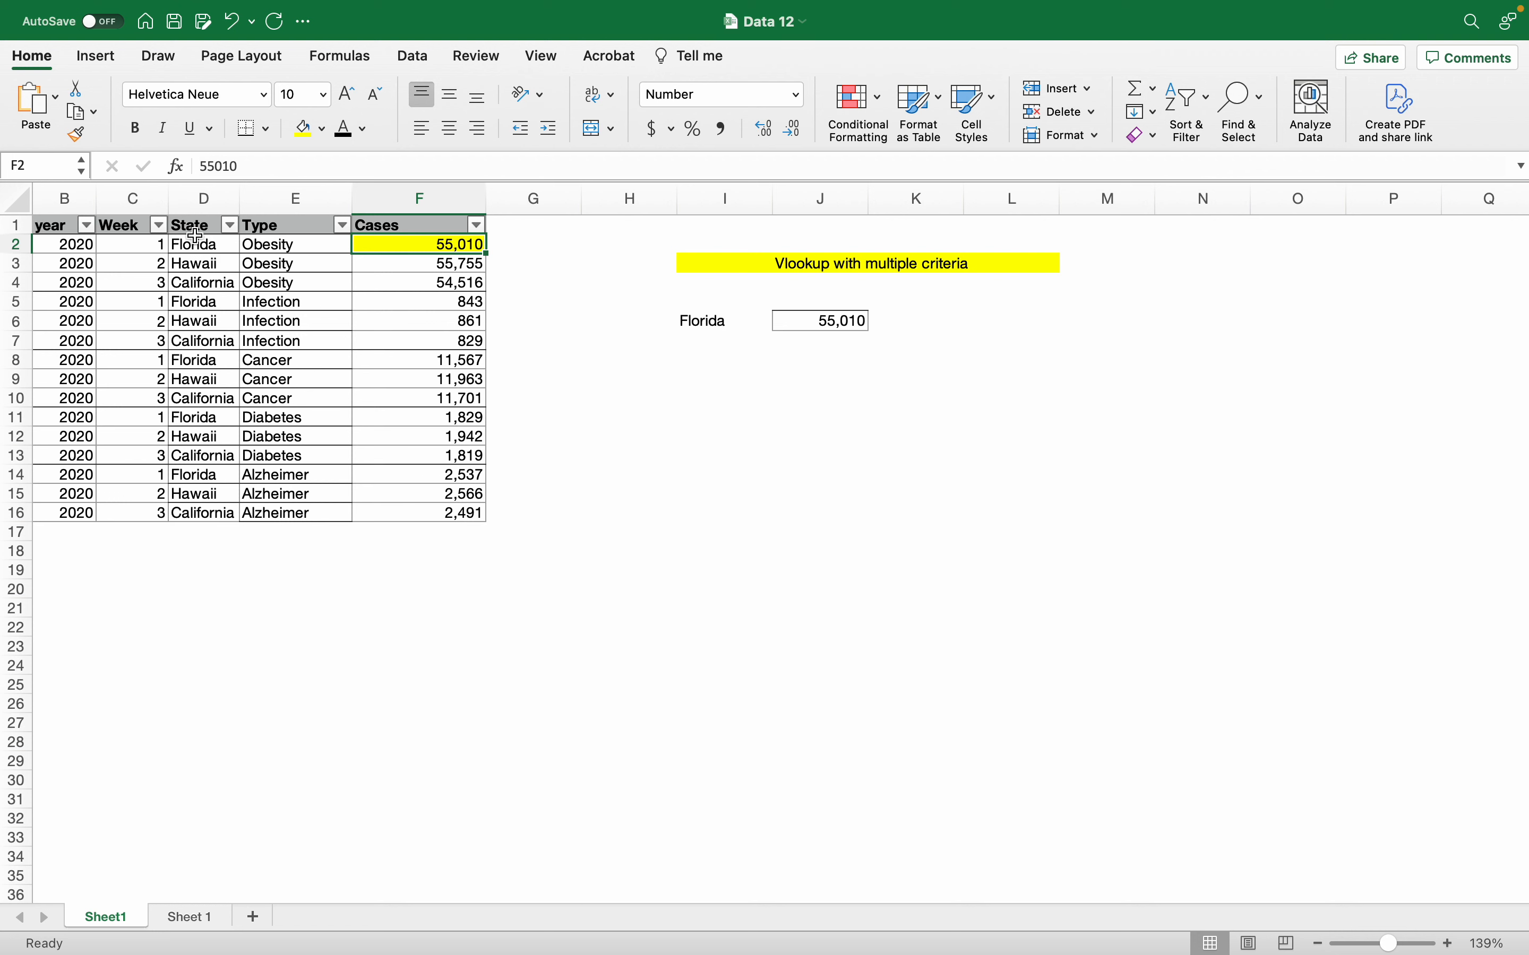
drag(196, 228, 455, 246)
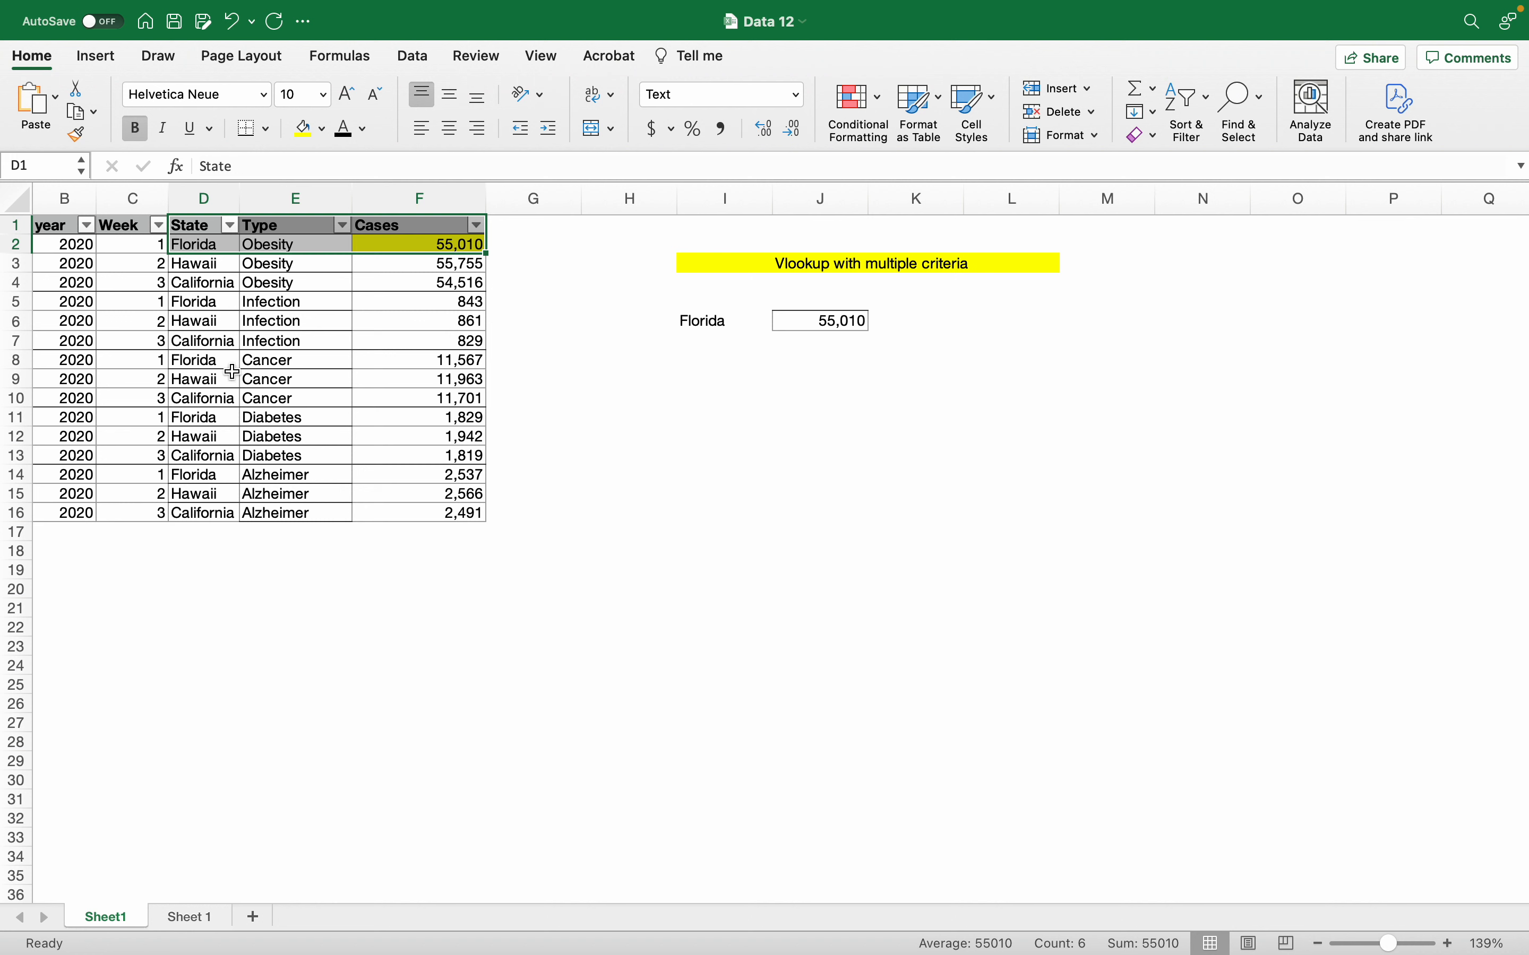
Step: Check J6's VLOOKUP formula and select J9 for the Cancer list
click(292, 362)
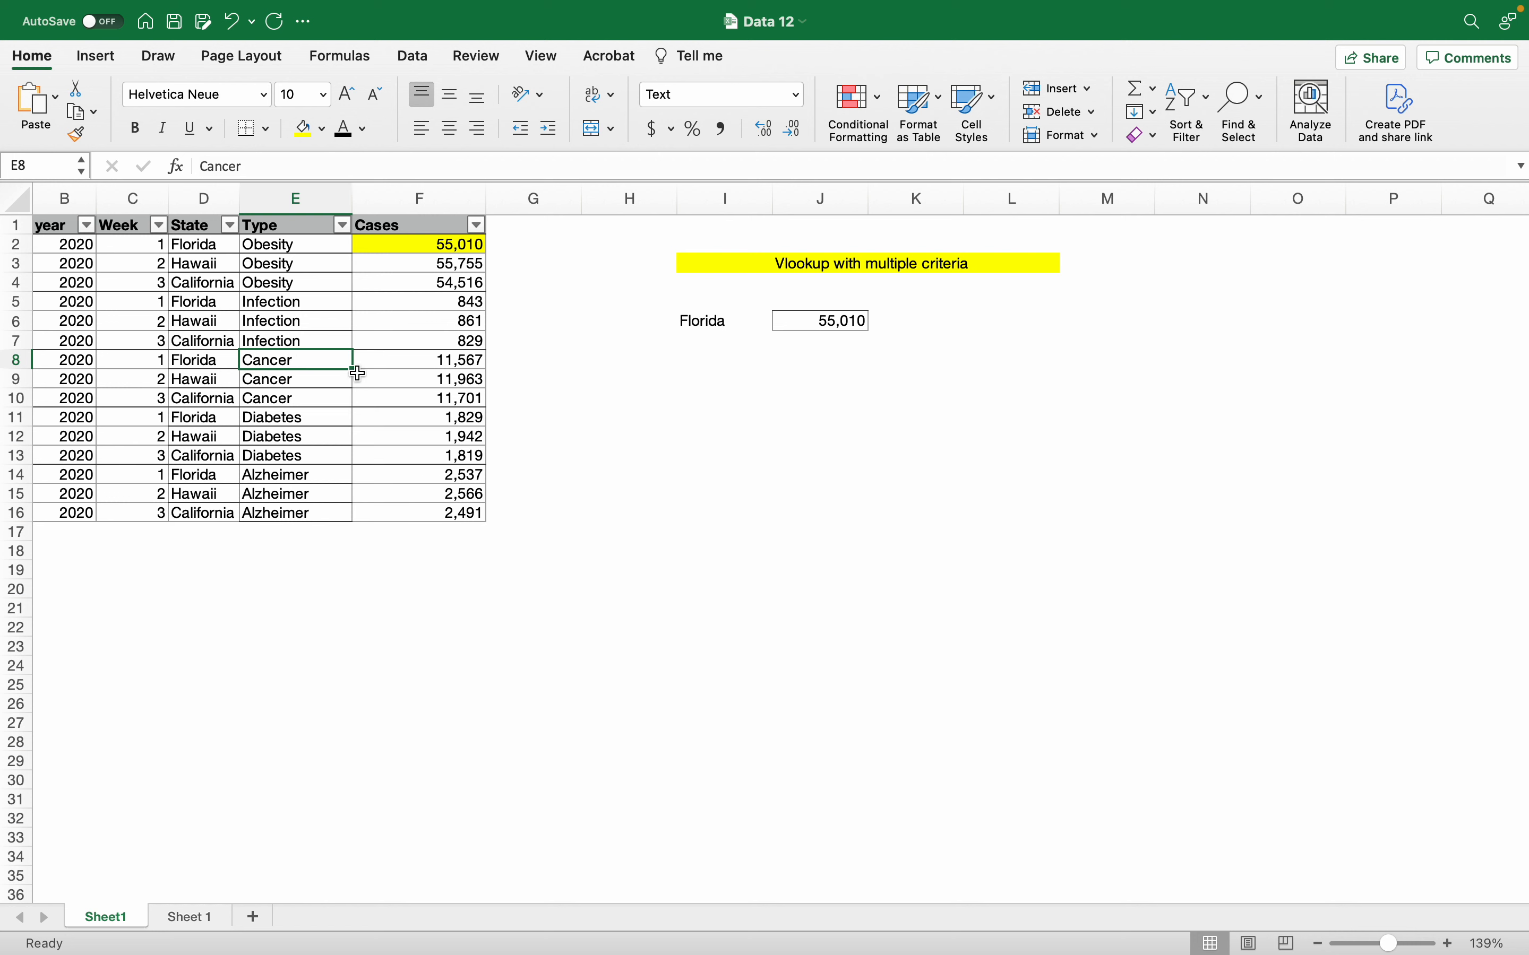
click(849, 322)
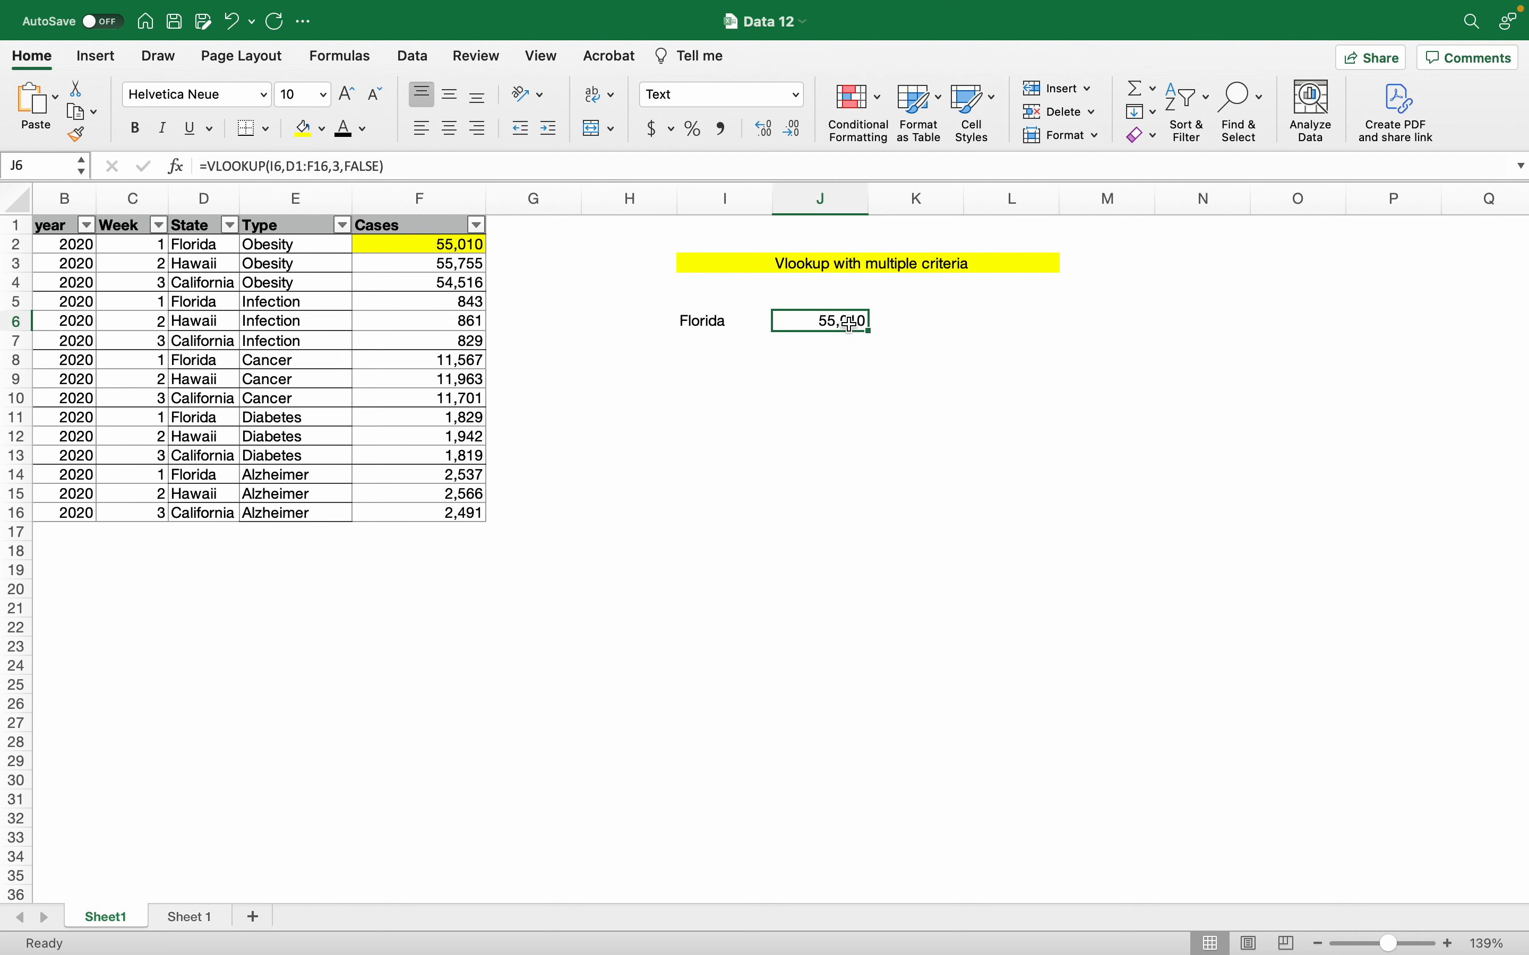
click(802, 367)
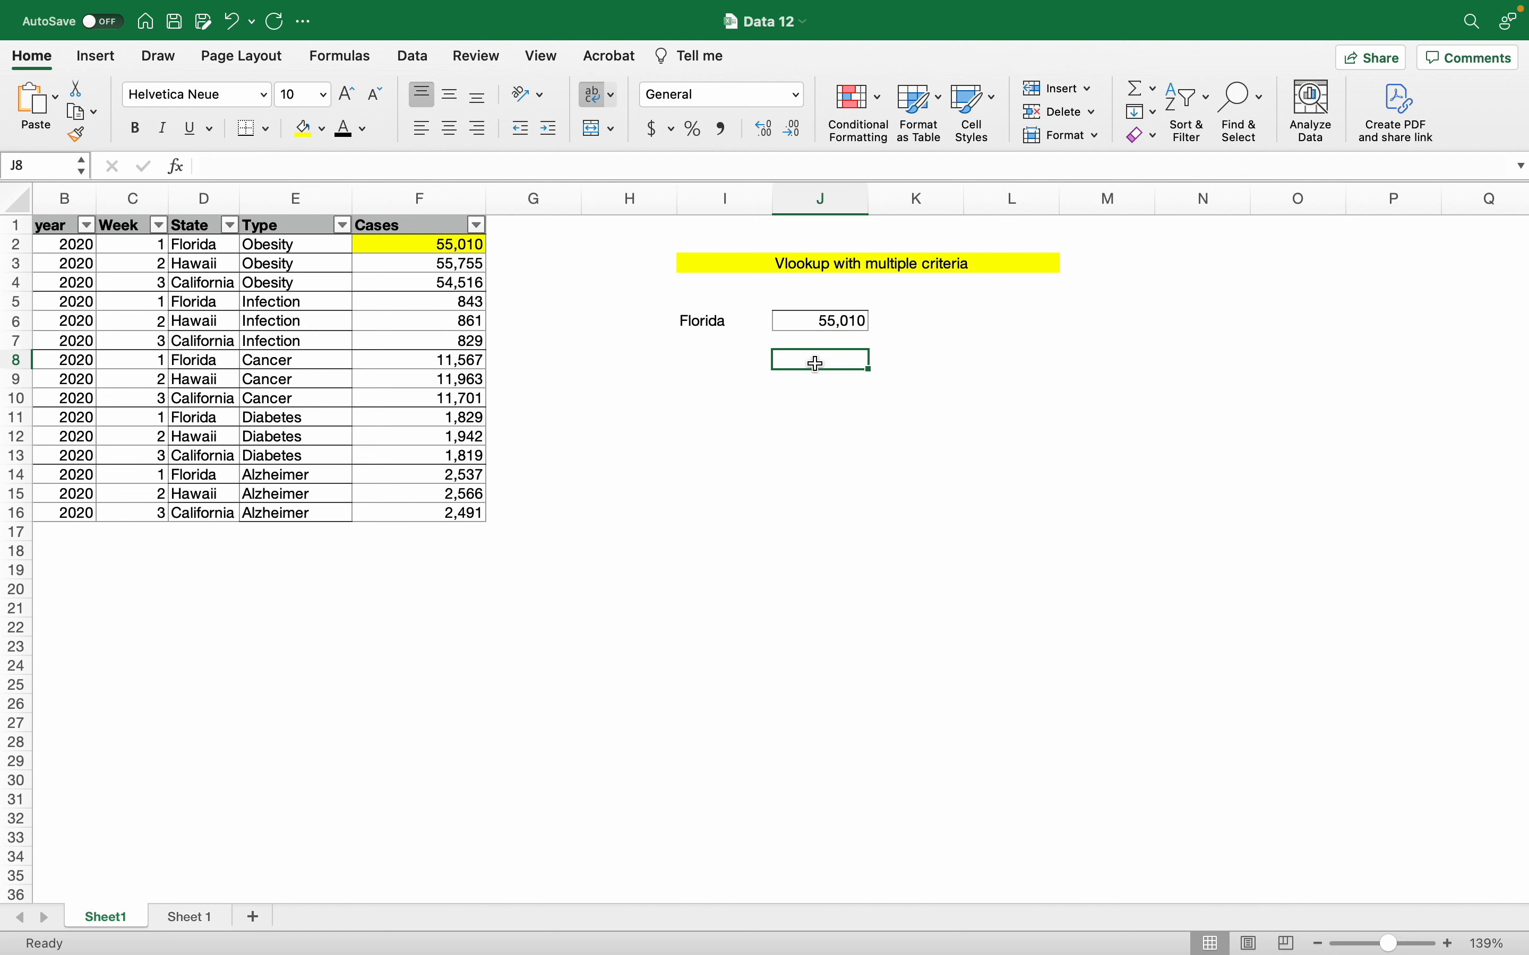
click(812, 384)
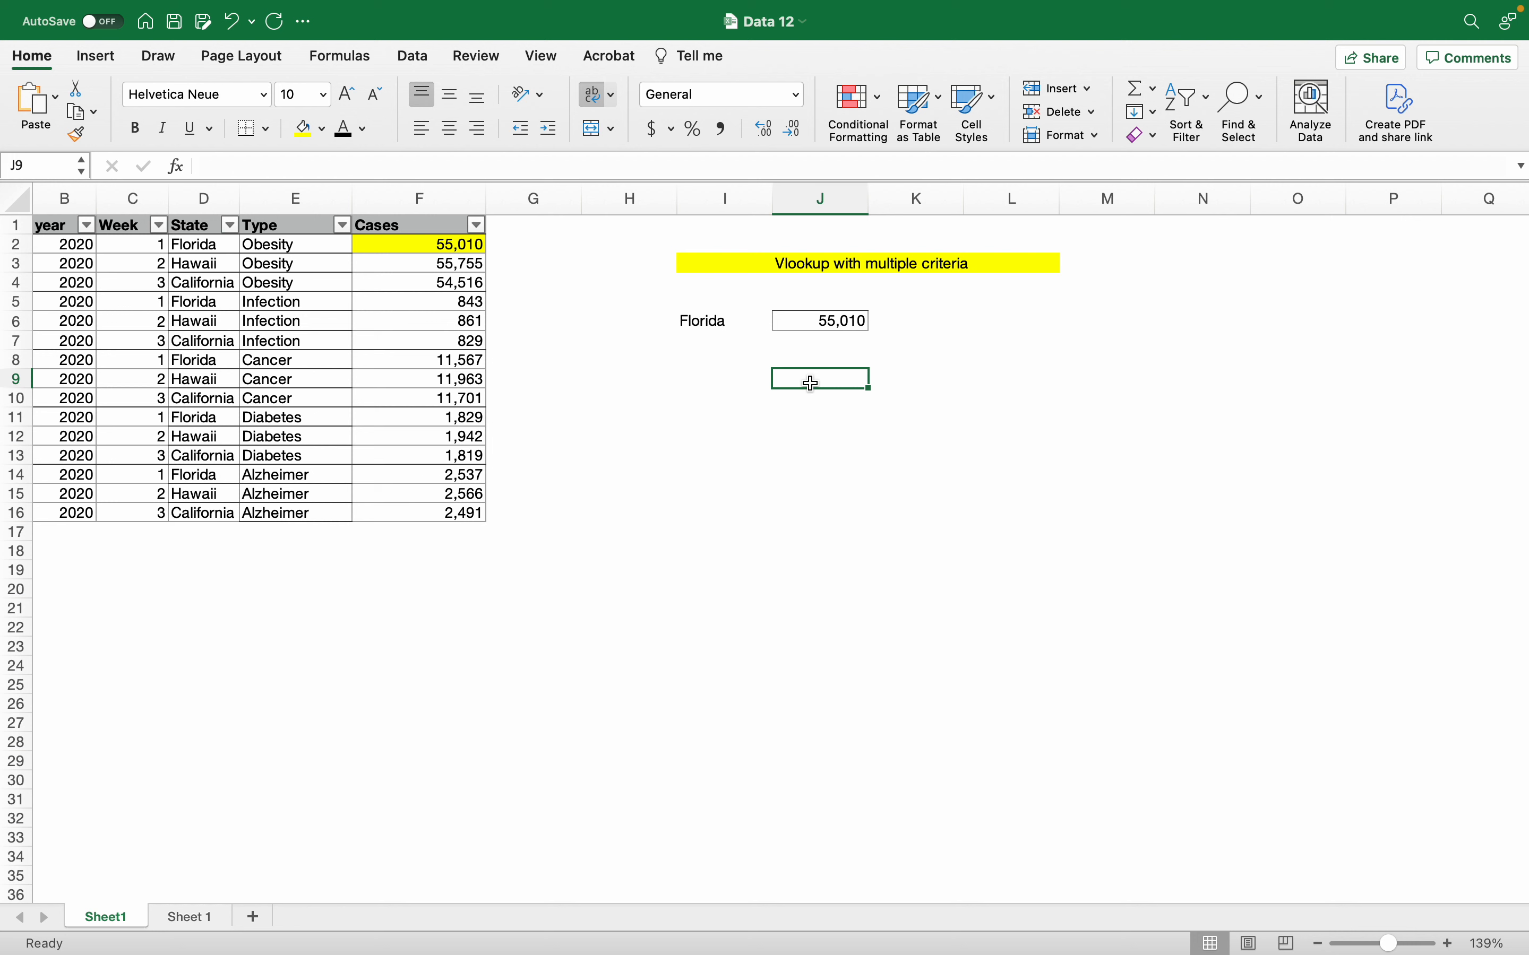
Step: Start =FILTER in J9 with D1:F16 as the array
text(=FILTER()
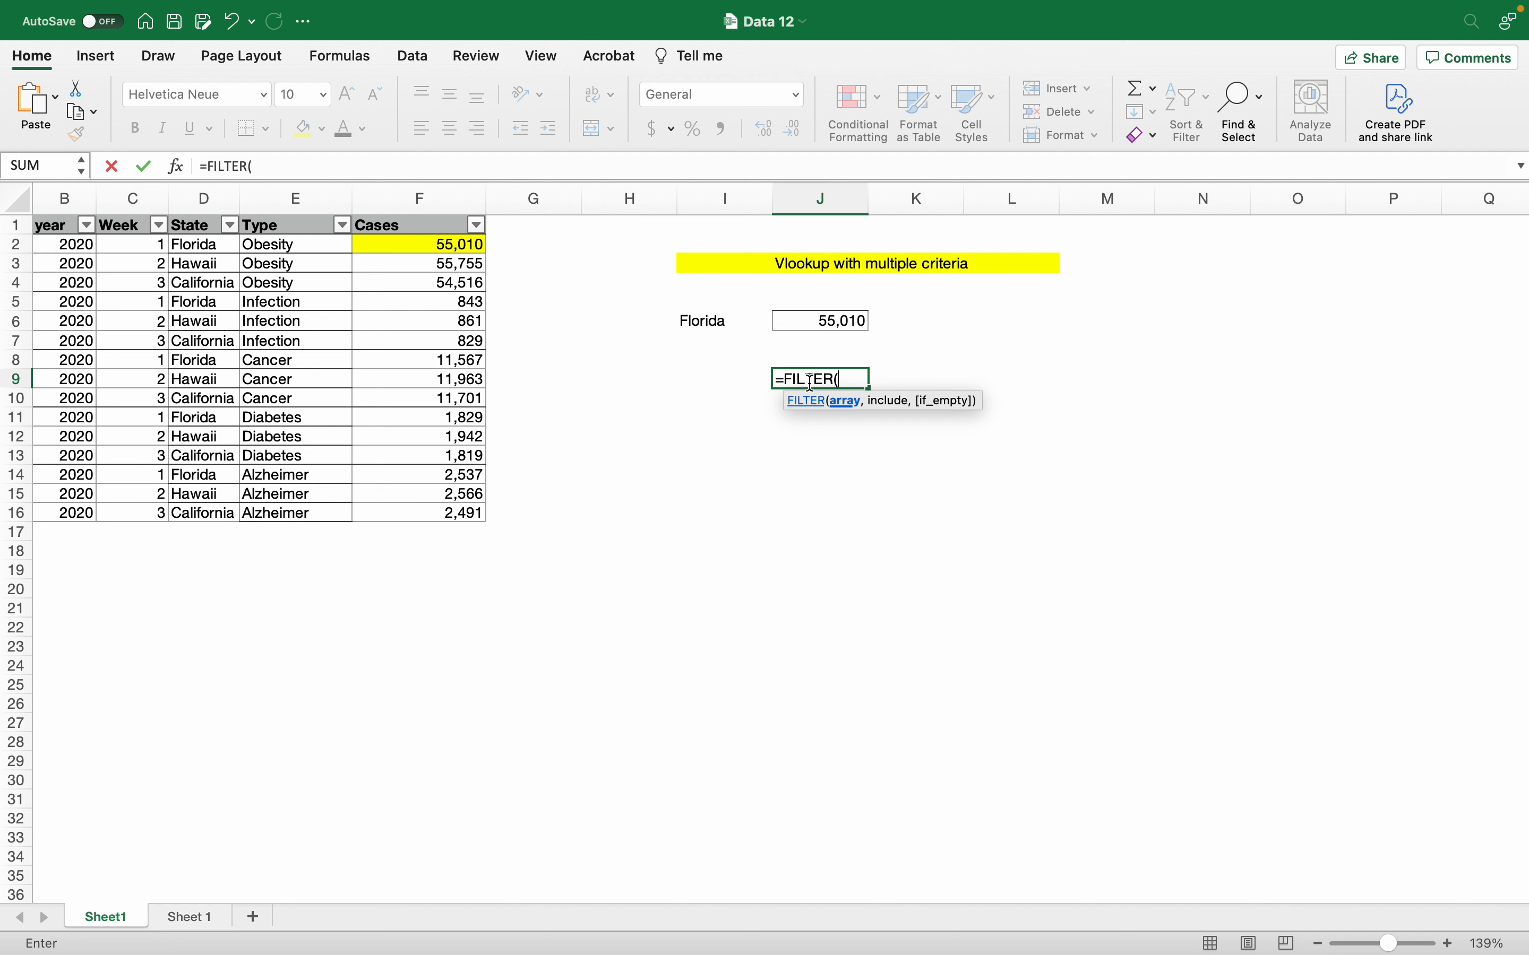
key(Left)
key(Left)
key(Left)
key(Left)
key(Left)
key(Left)
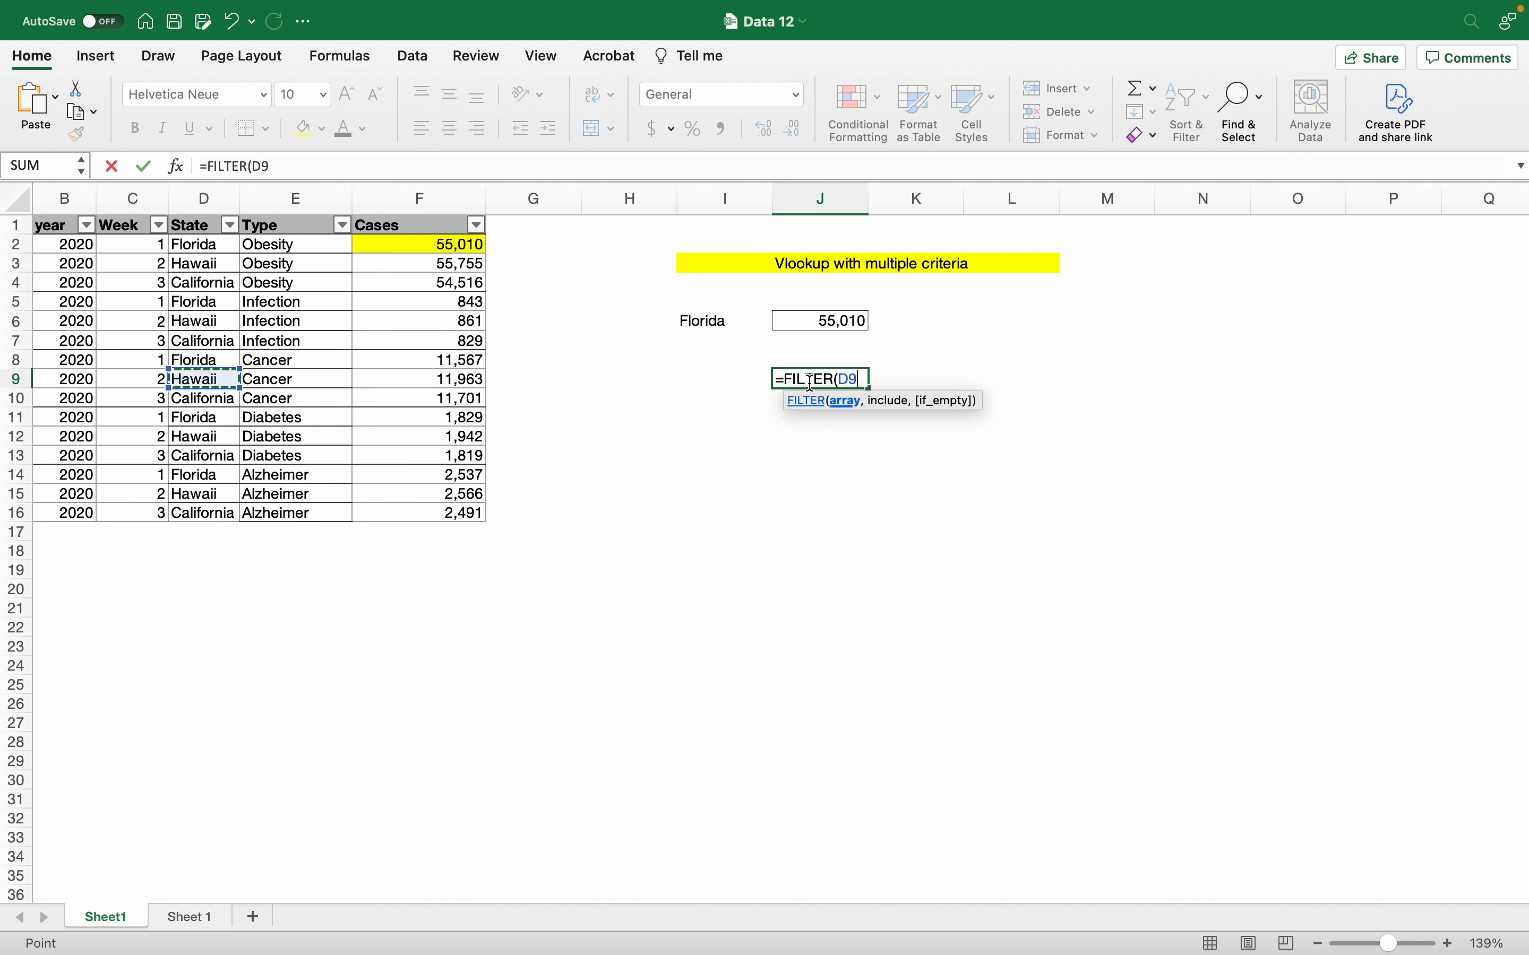
key(Up)
key(Up)
key(Up)
key(Up)
key(Up)
key(Up)
key(Up)
key(Up)
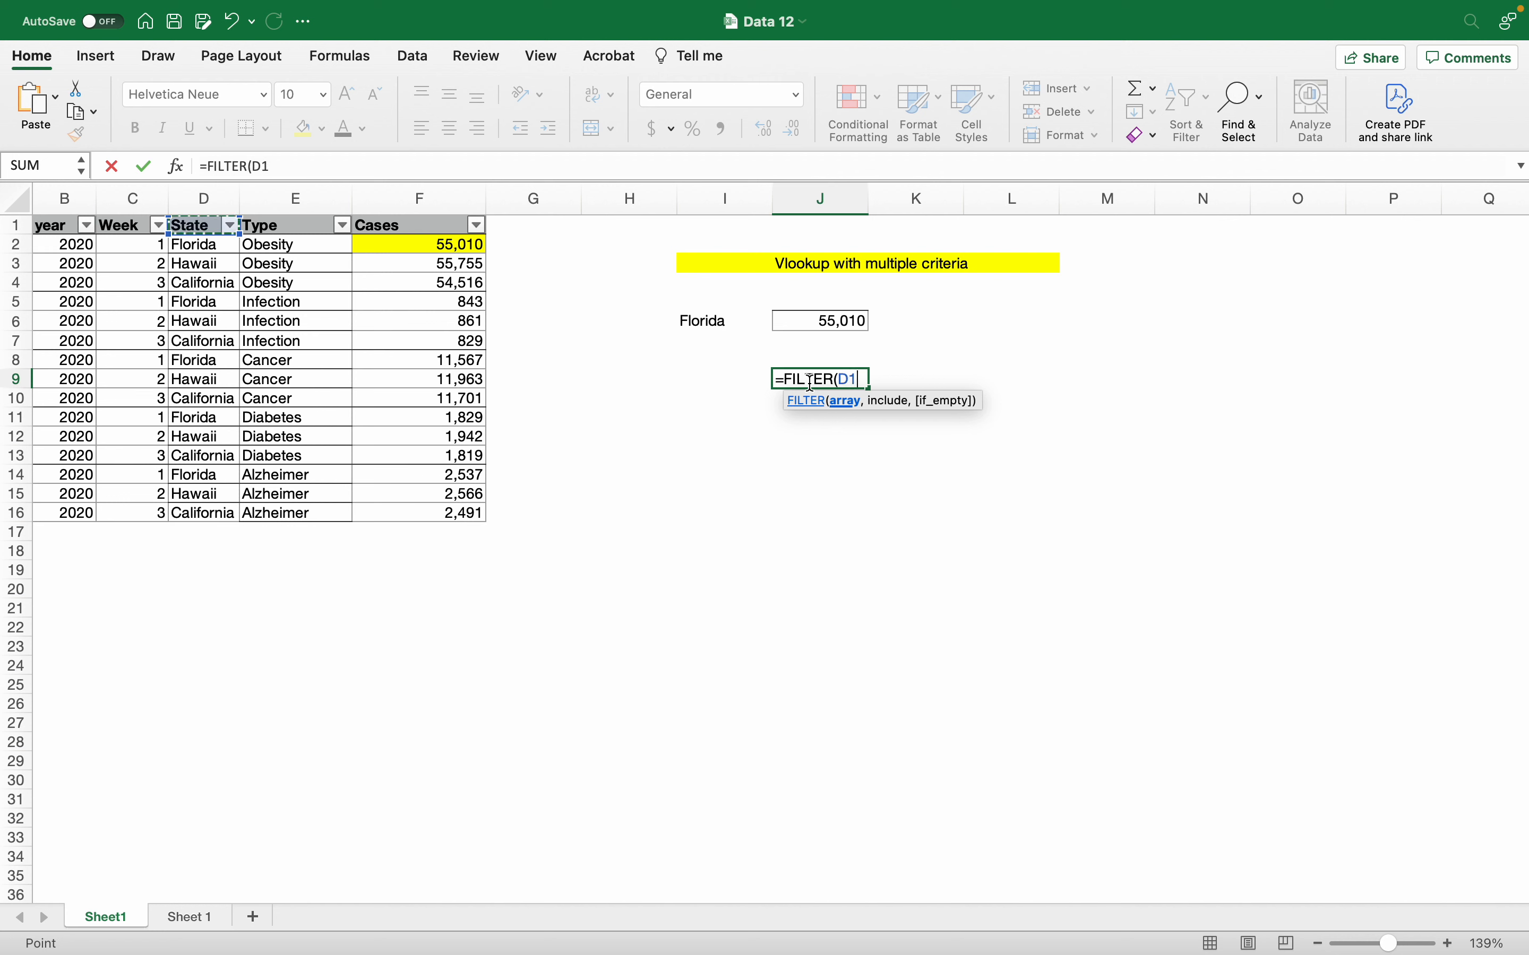
key(ctrl+shift+Right)
key(ctrl+shift+Down)
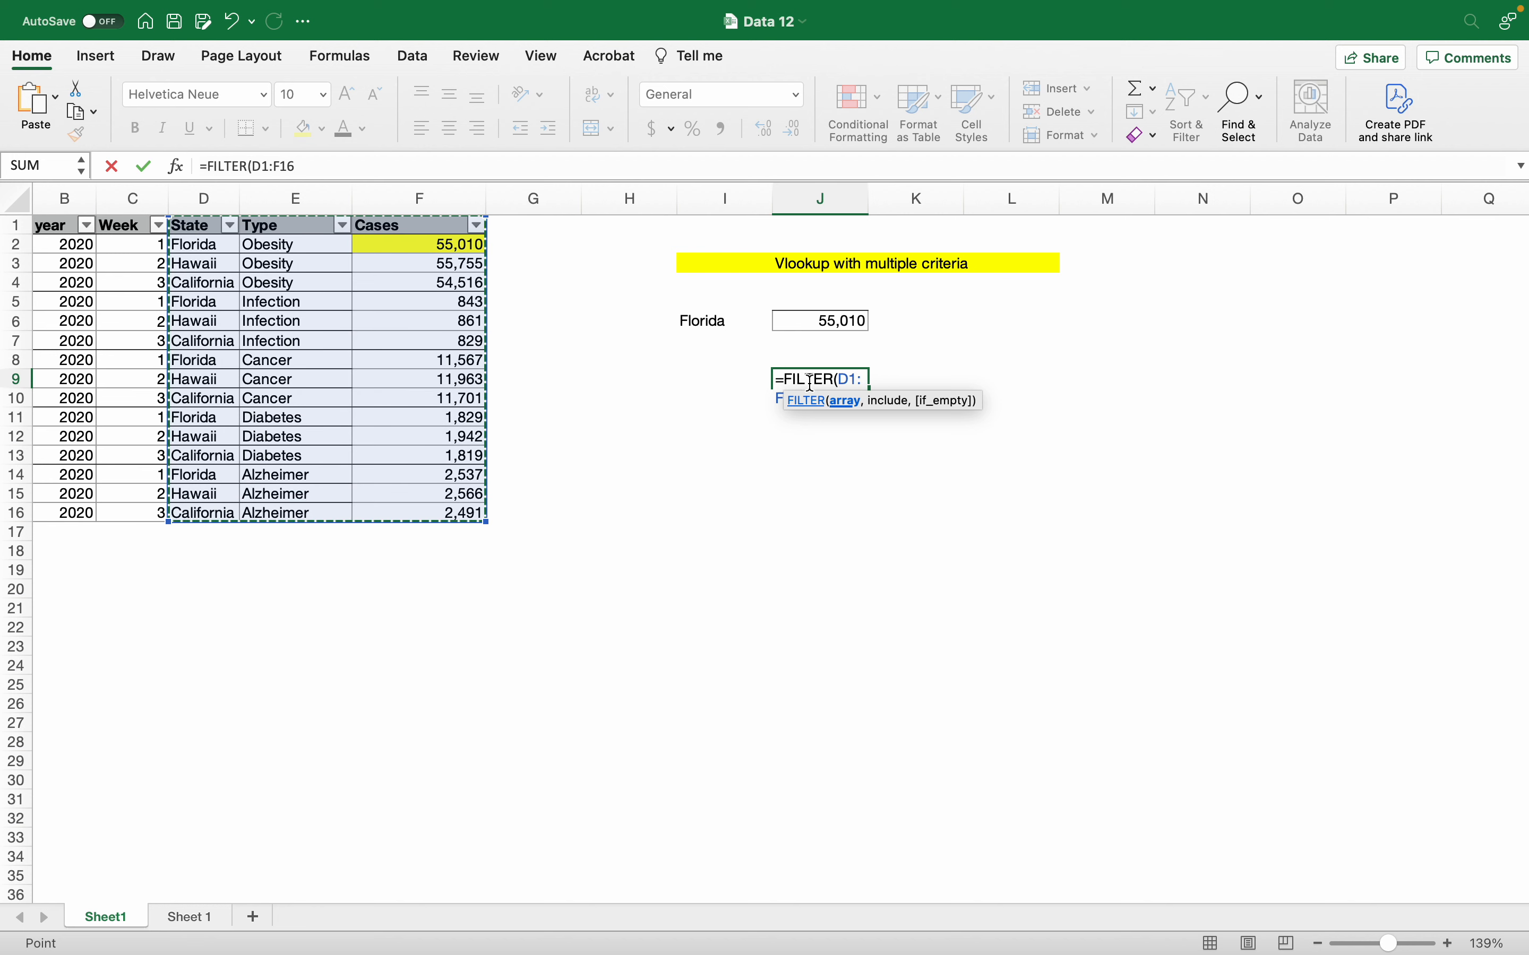
text(,)
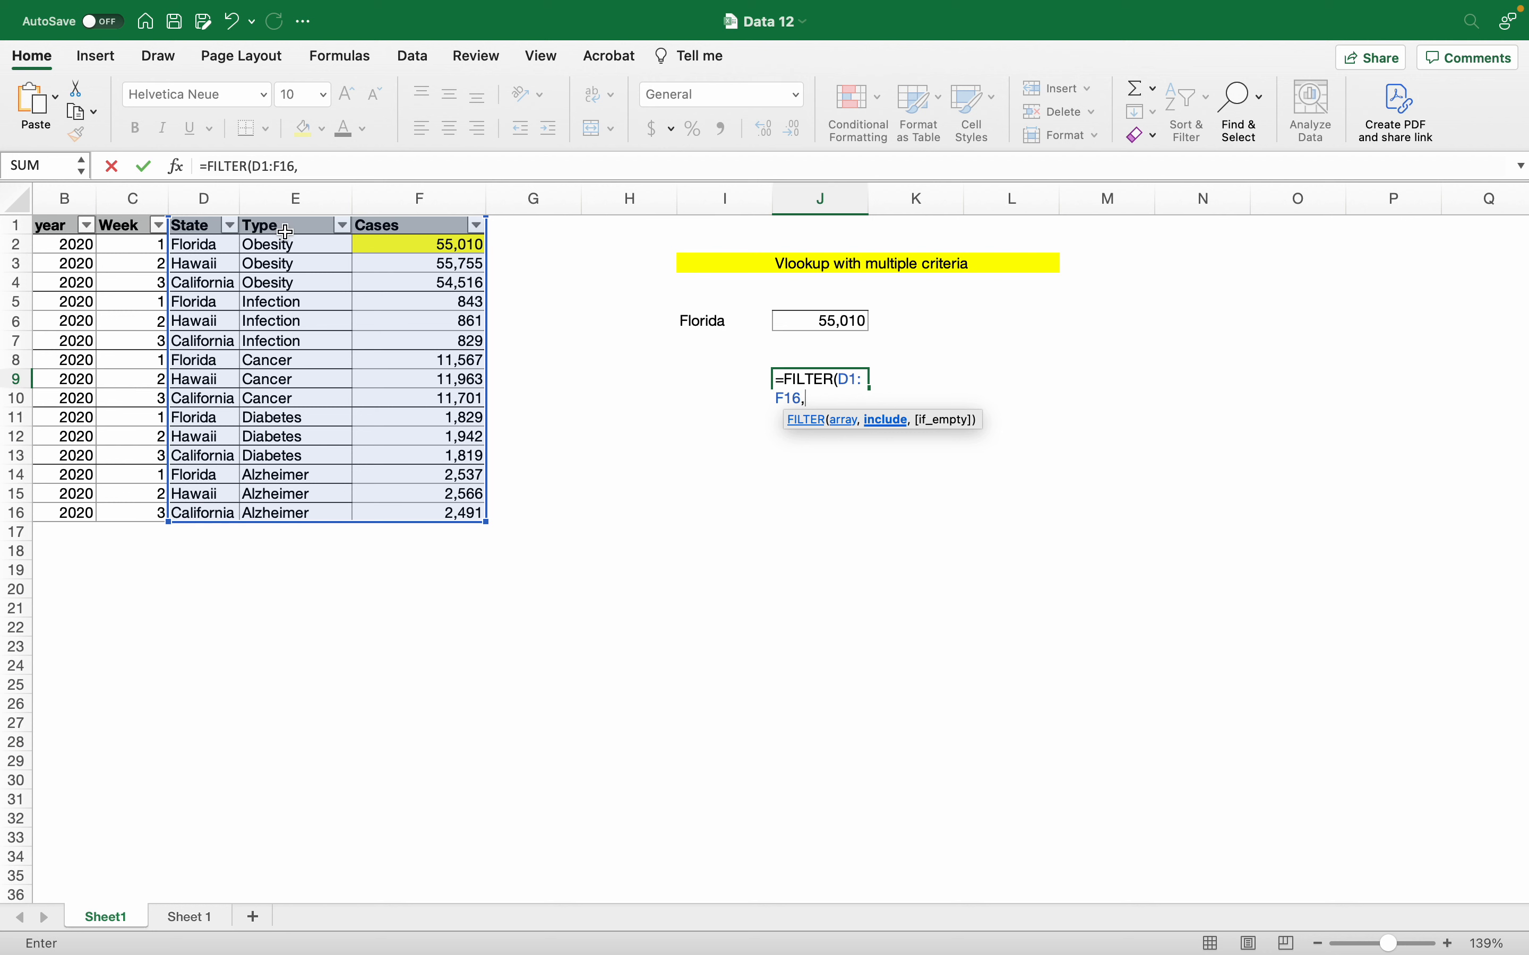
Step: Add the condition E1:E16="Cancer" and enter the FILTER formula to spill the Cancer rows
drag(278, 229, 294, 515)
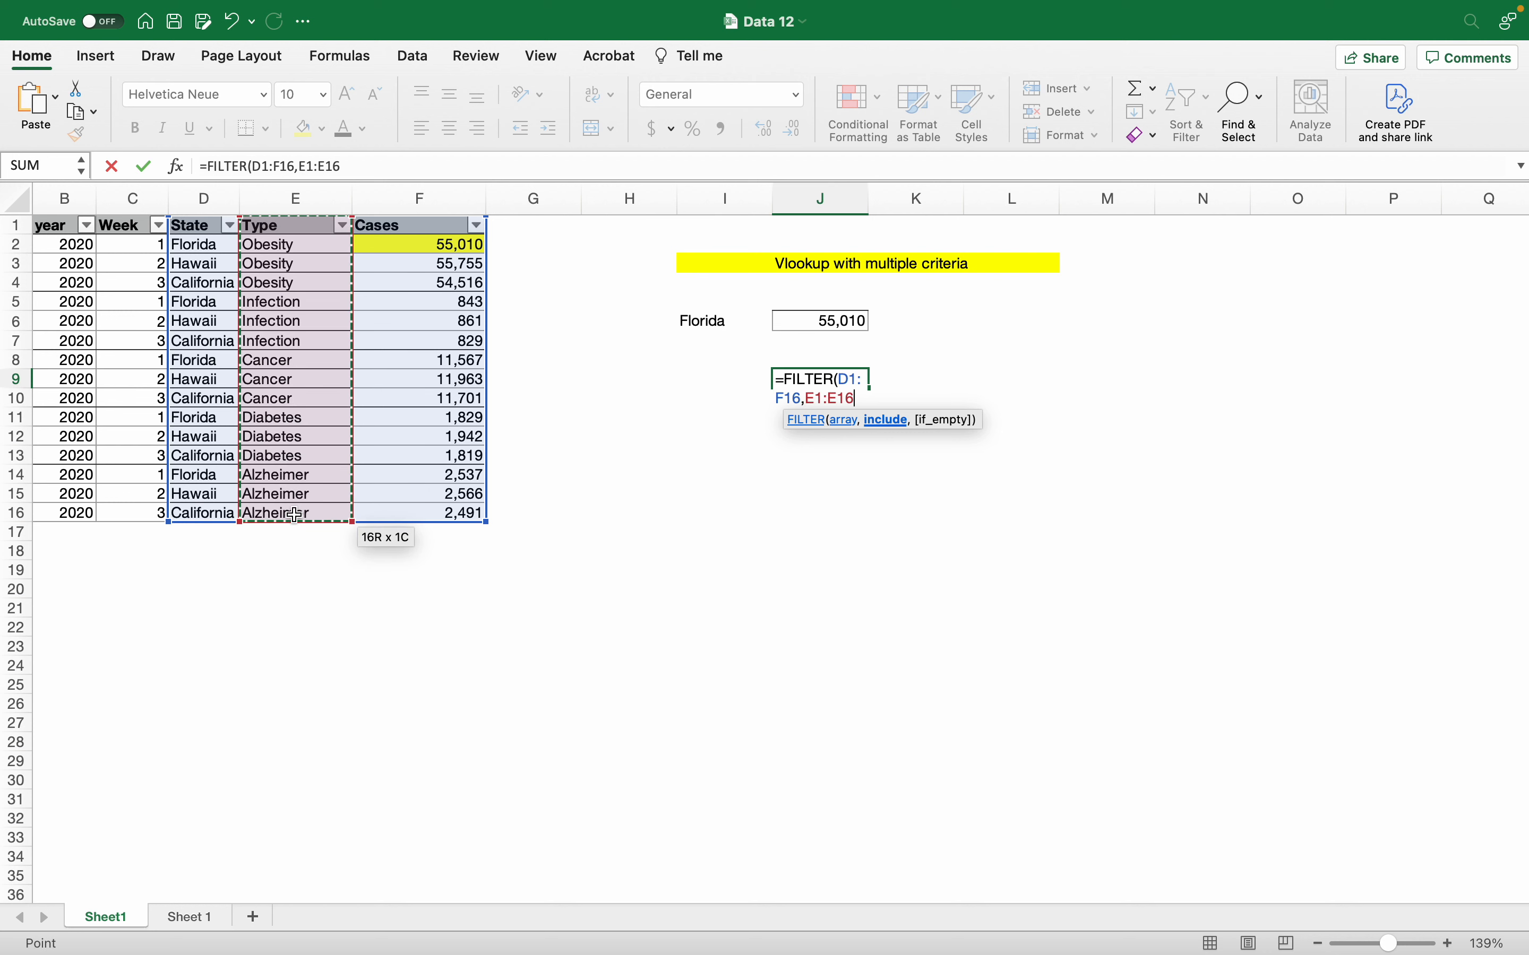
text(=)
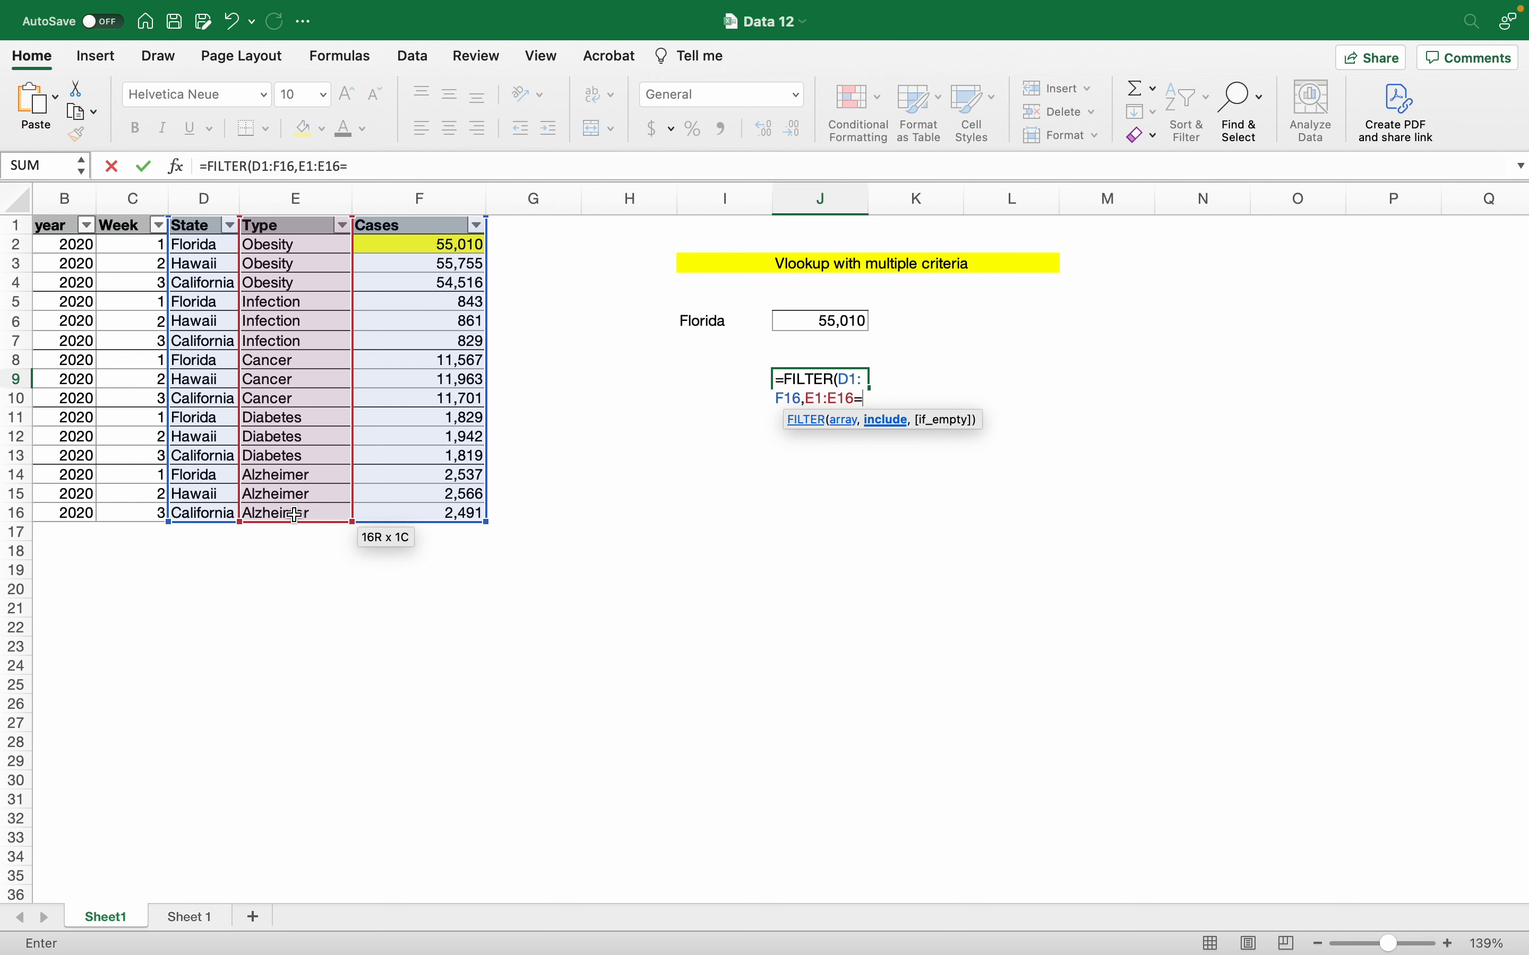
text(cance)
key(BackSpace)
key(BackSpace)
key(BackSpace)
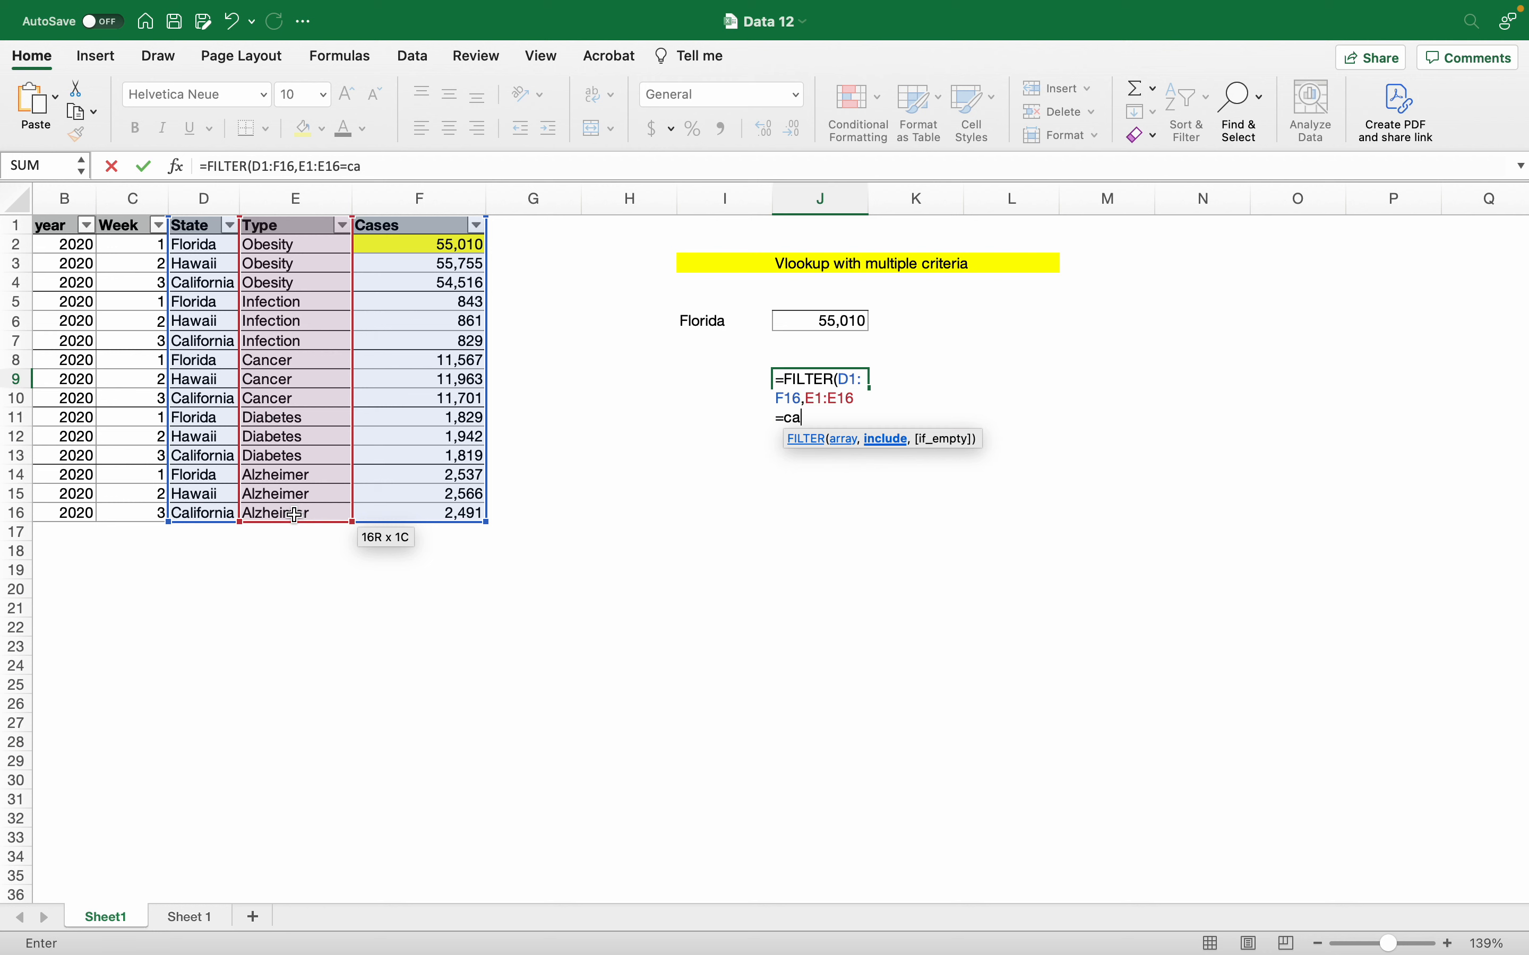
key(BackSpace)
key(BackSpace)
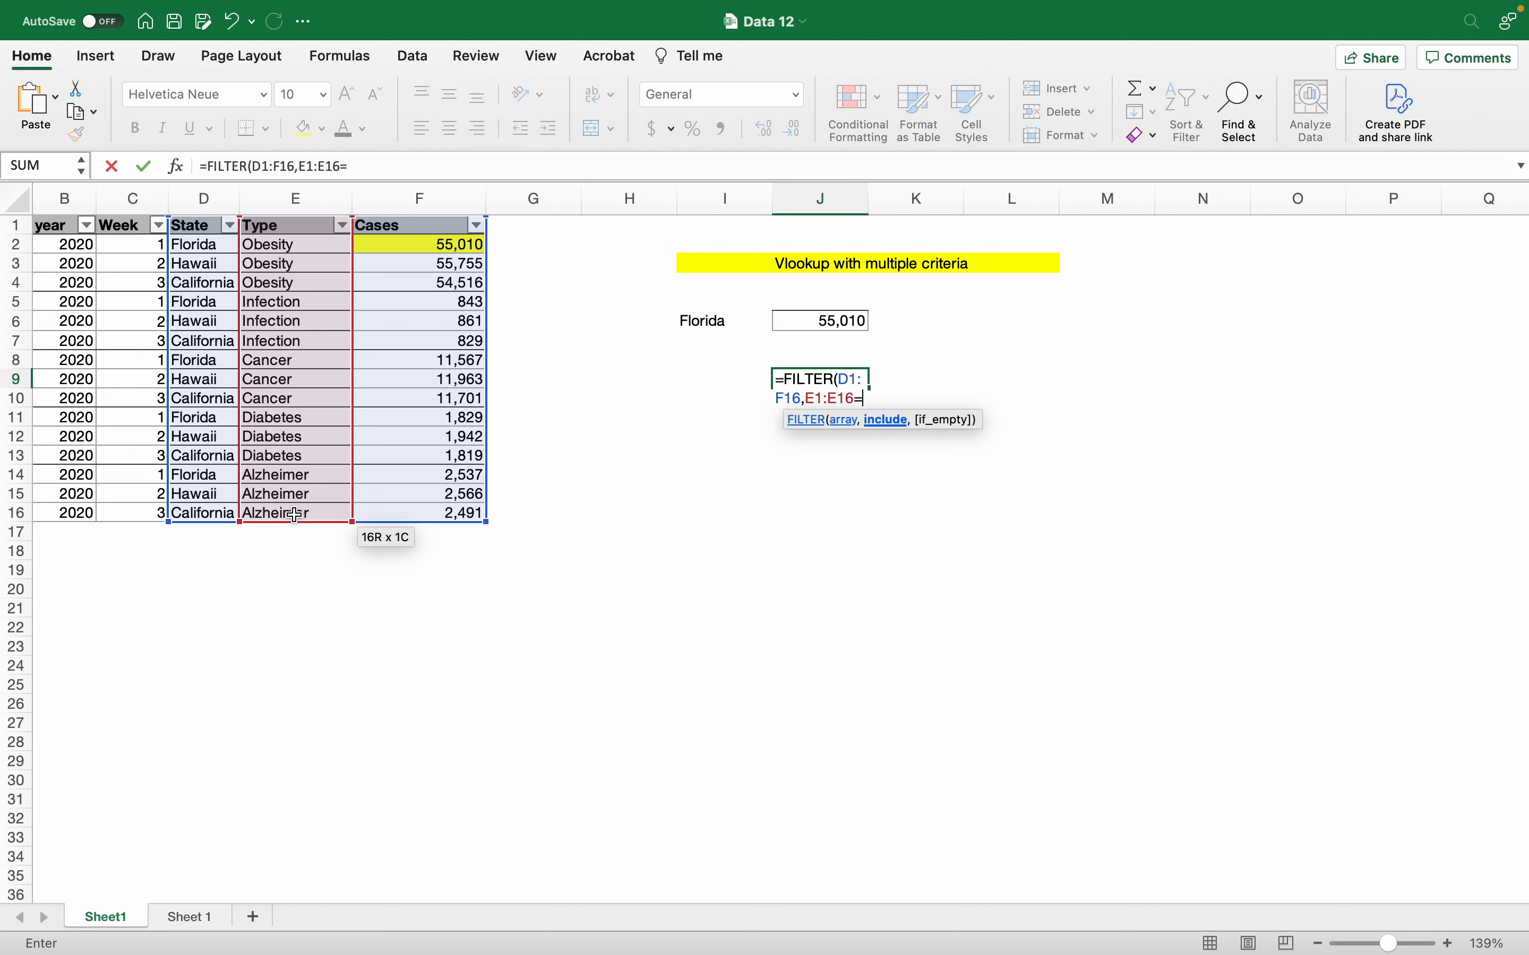
text("Cancer)
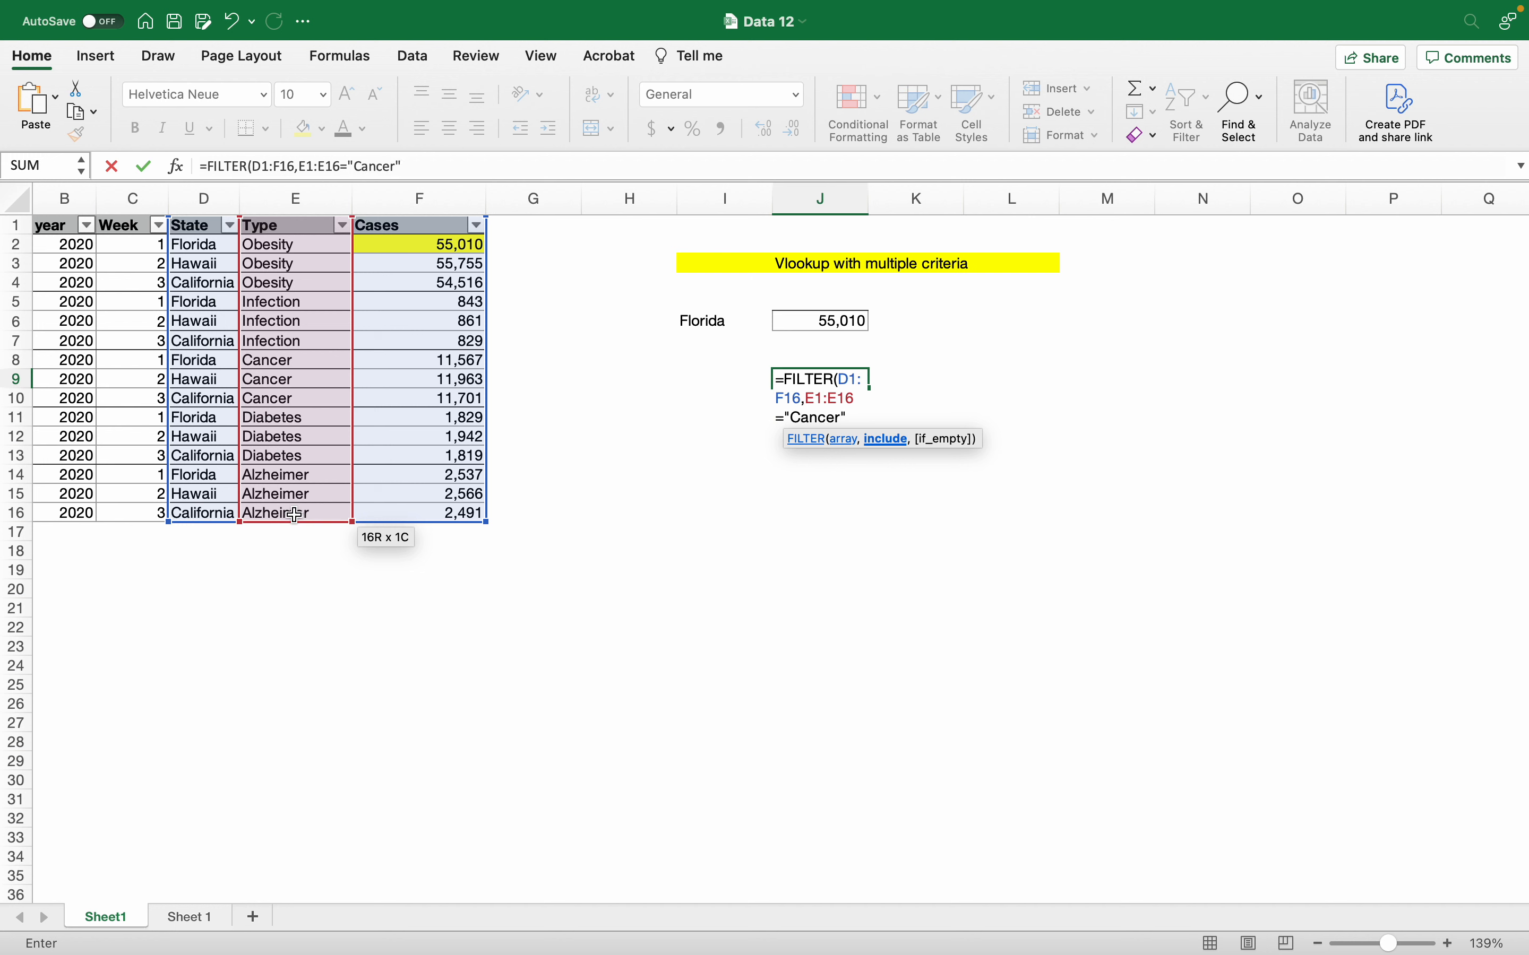
text(",)
key(BackSpace)
text())
key(Return)
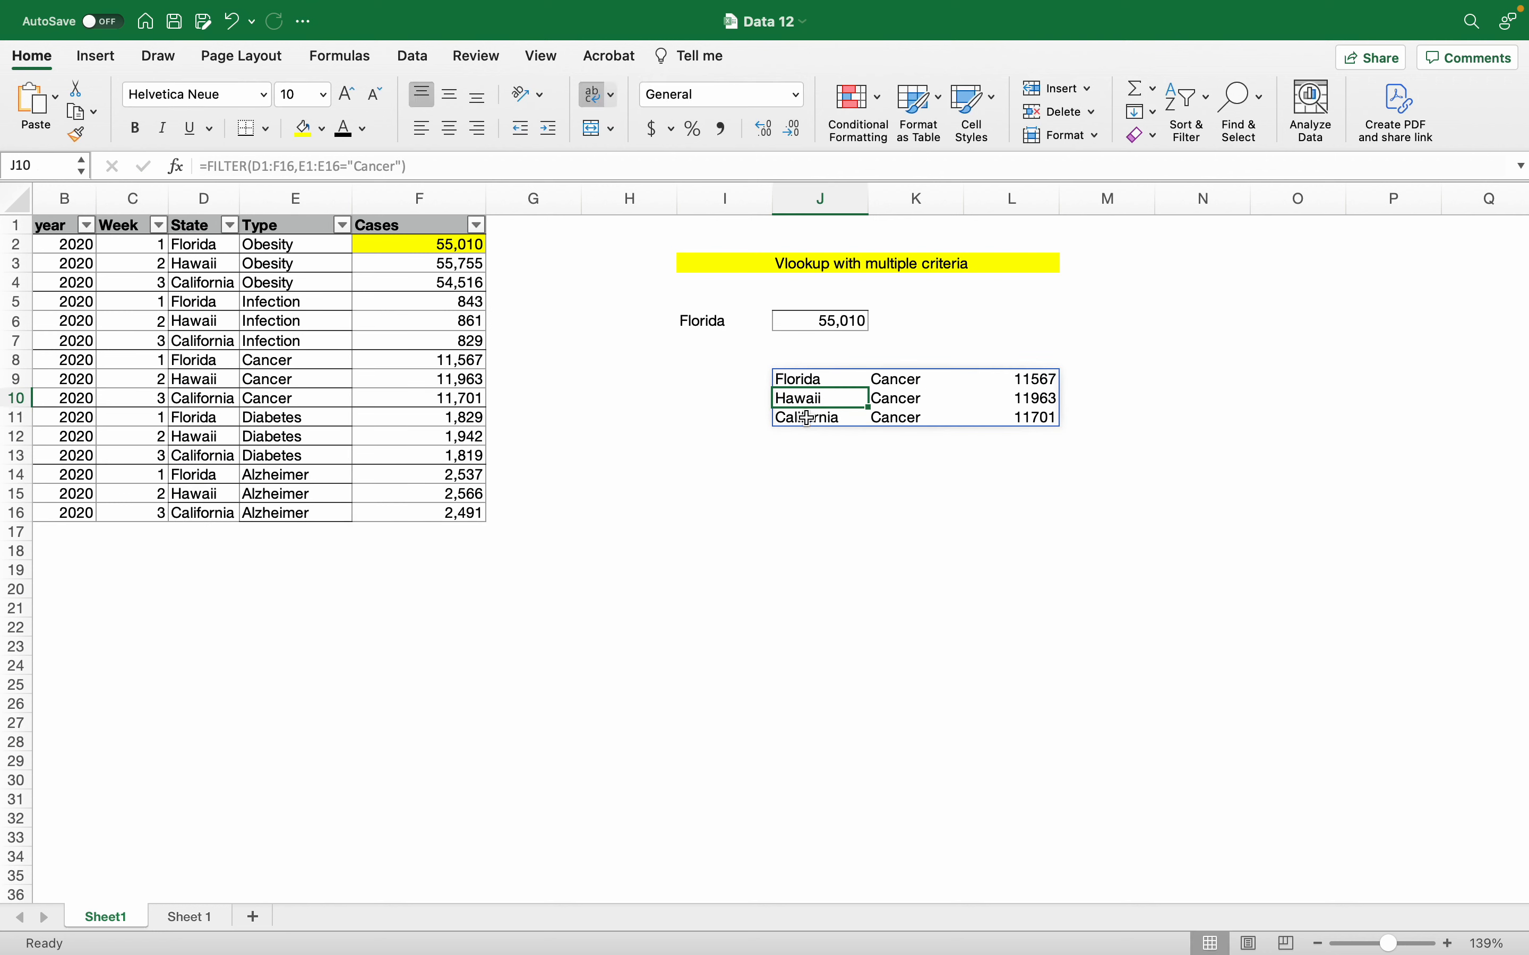
Step: Inspect the spilled Cancer results and the FILTER formula in J9
click(907, 515)
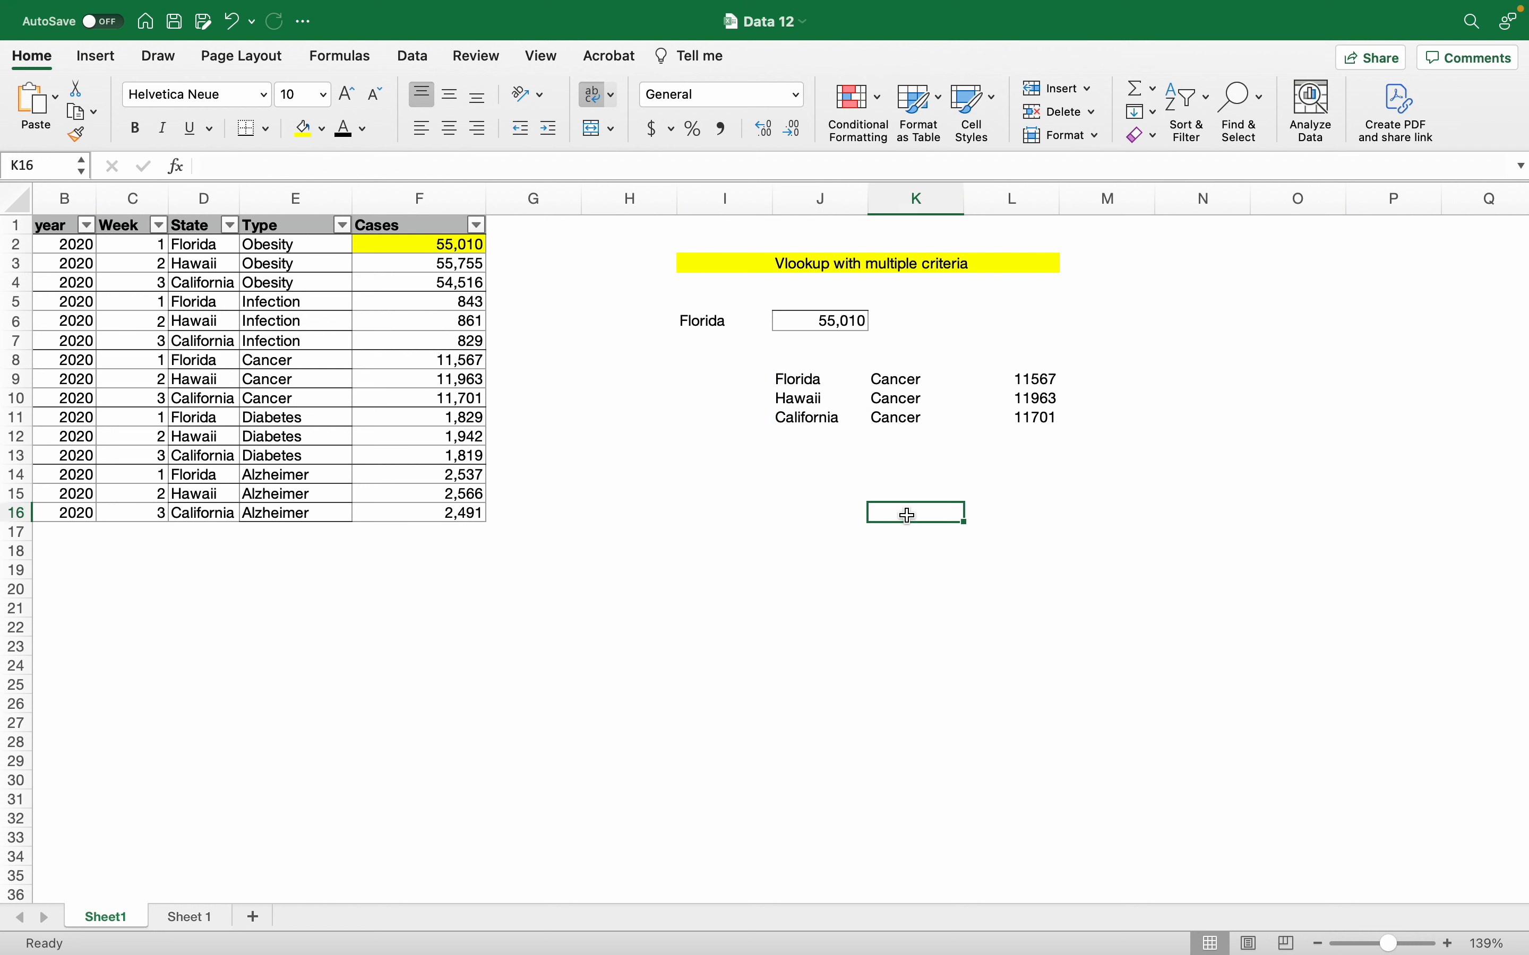
click(881, 394)
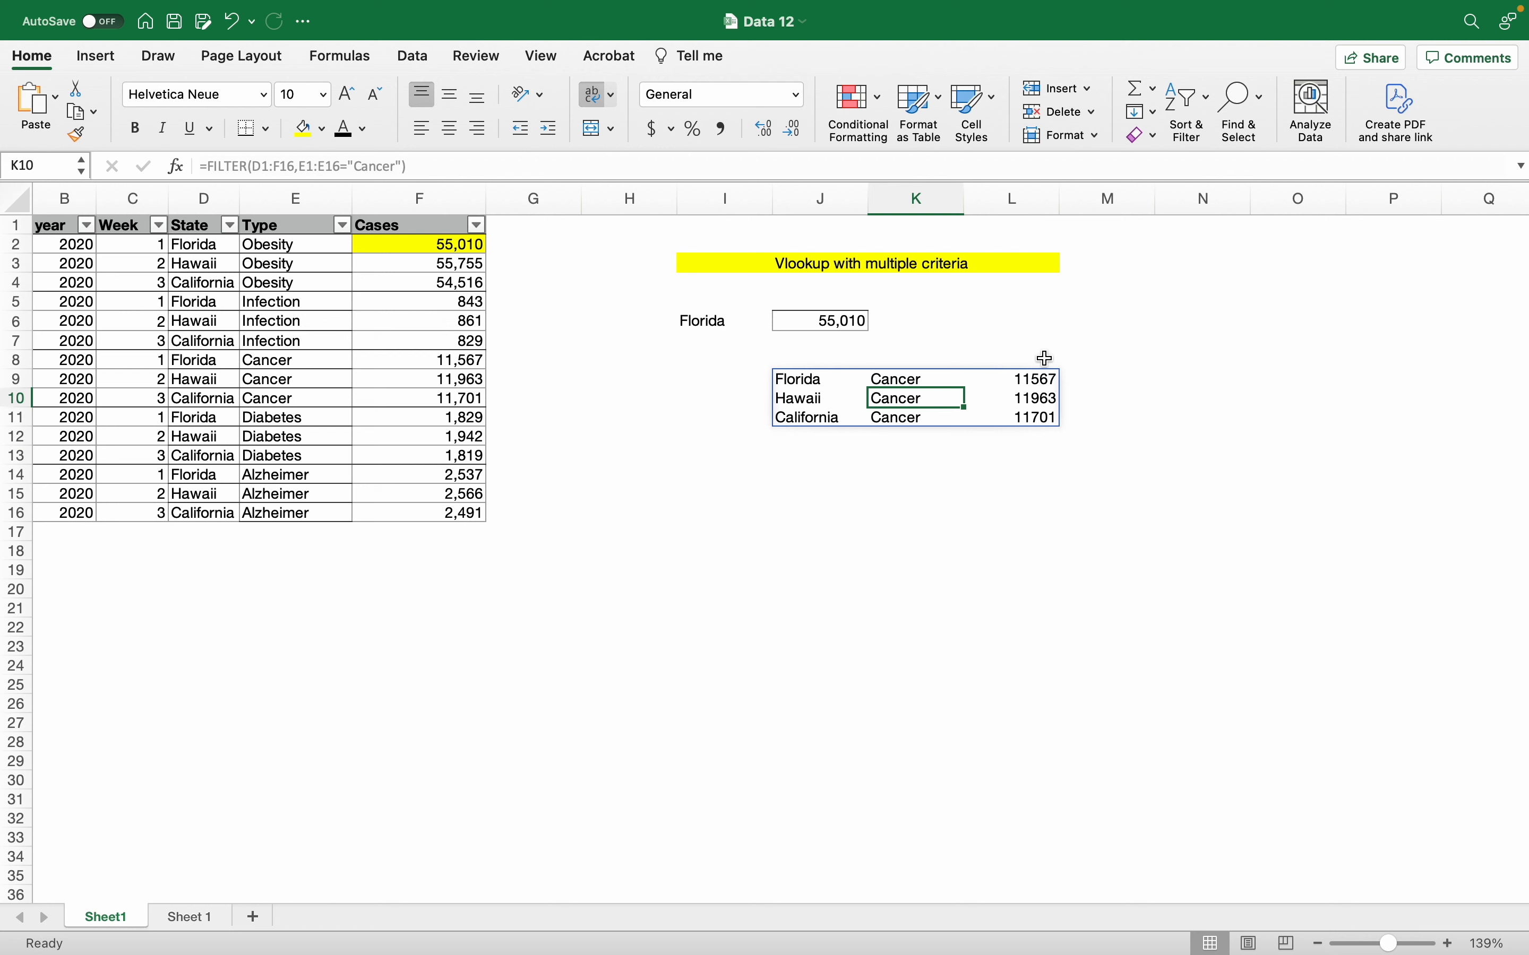
click(916, 477)
click(915, 436)
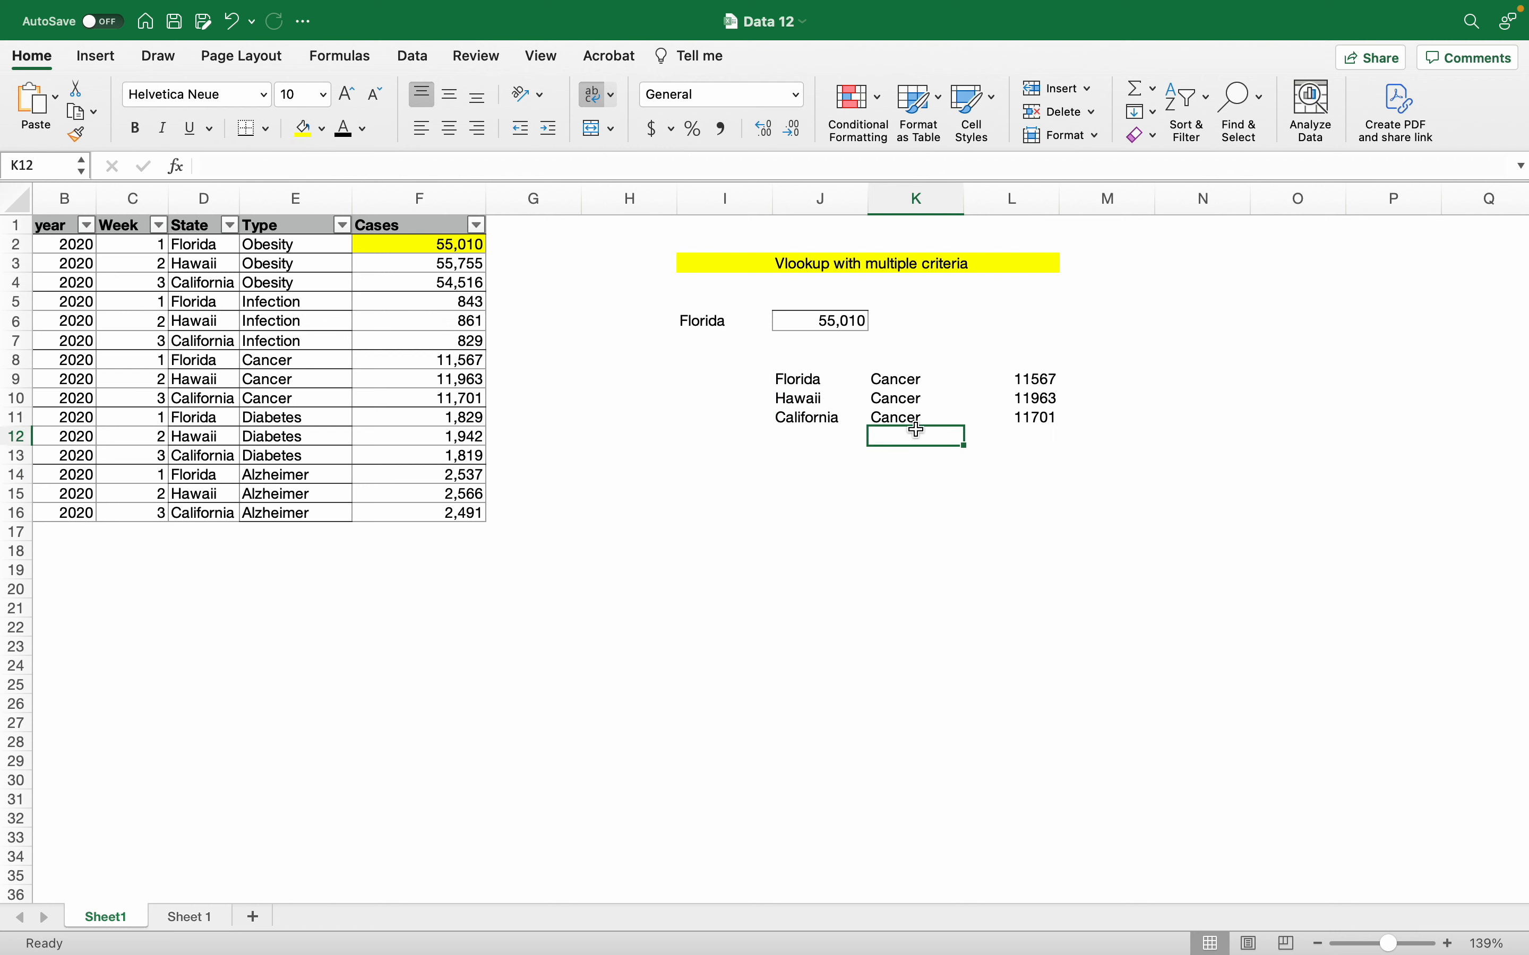
click(909, 415)
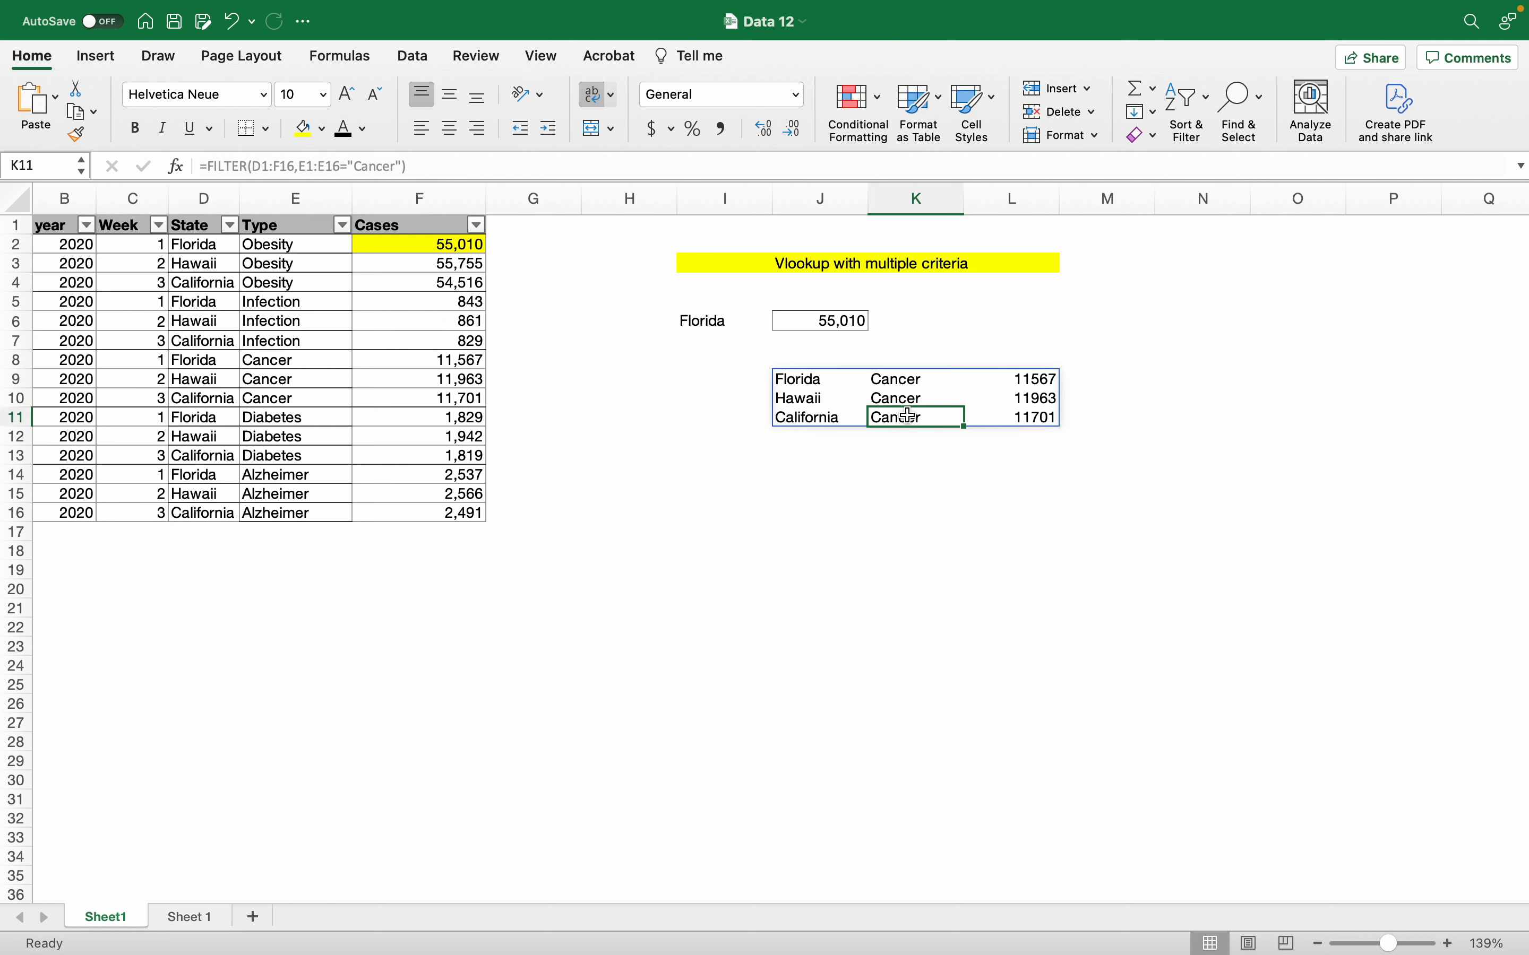
key(Down)
key(Up)
click(822, 377)
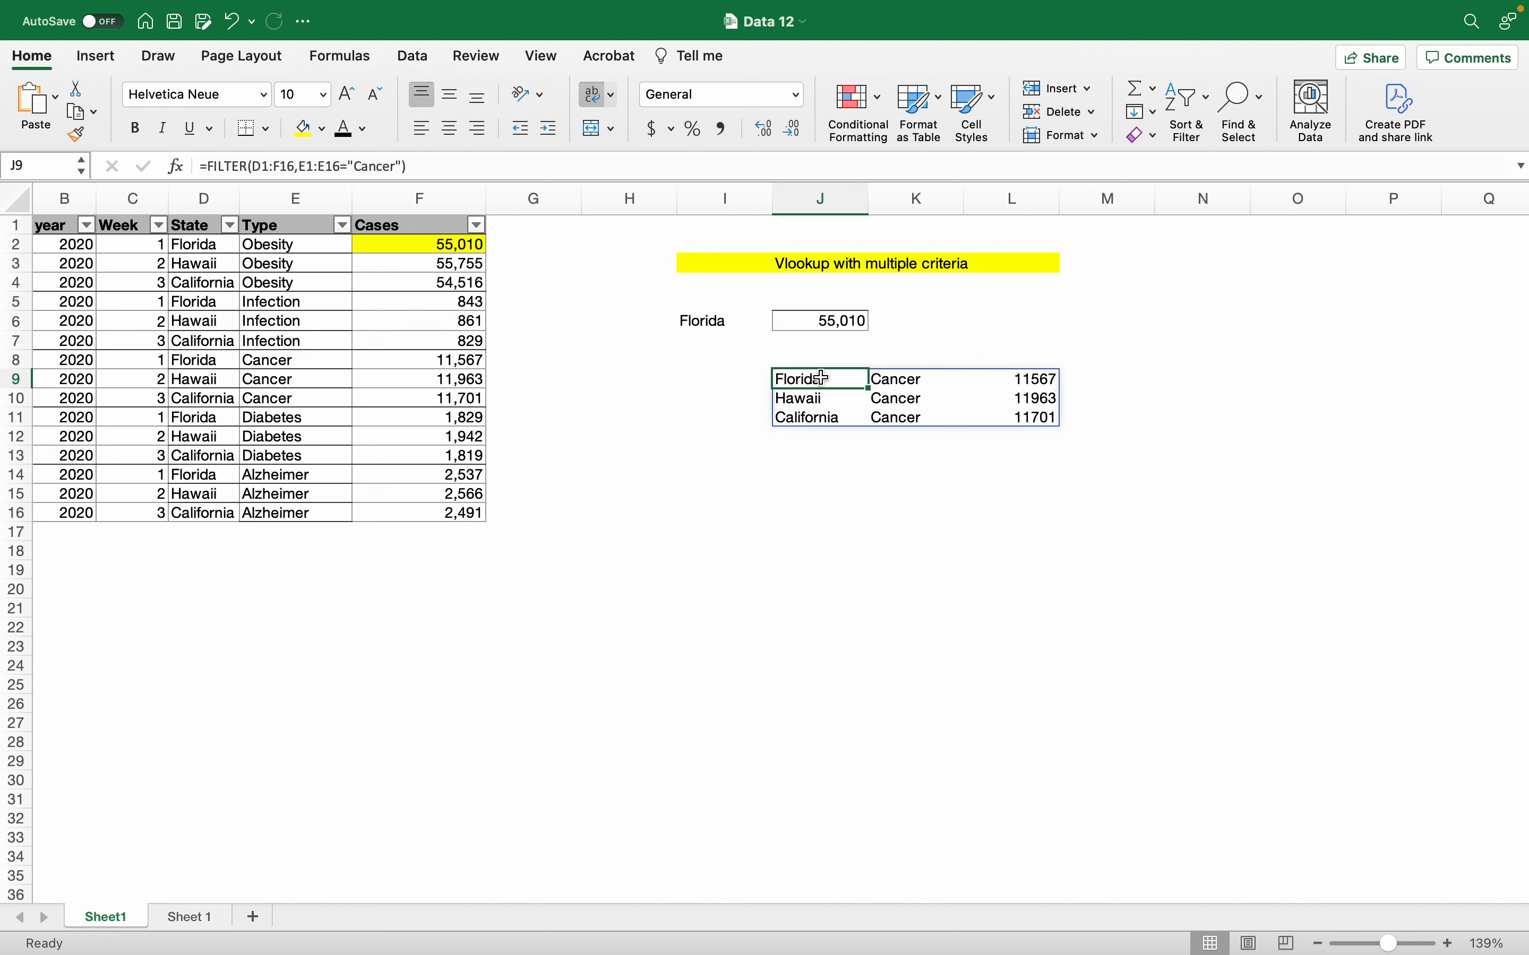
click(874, 475)
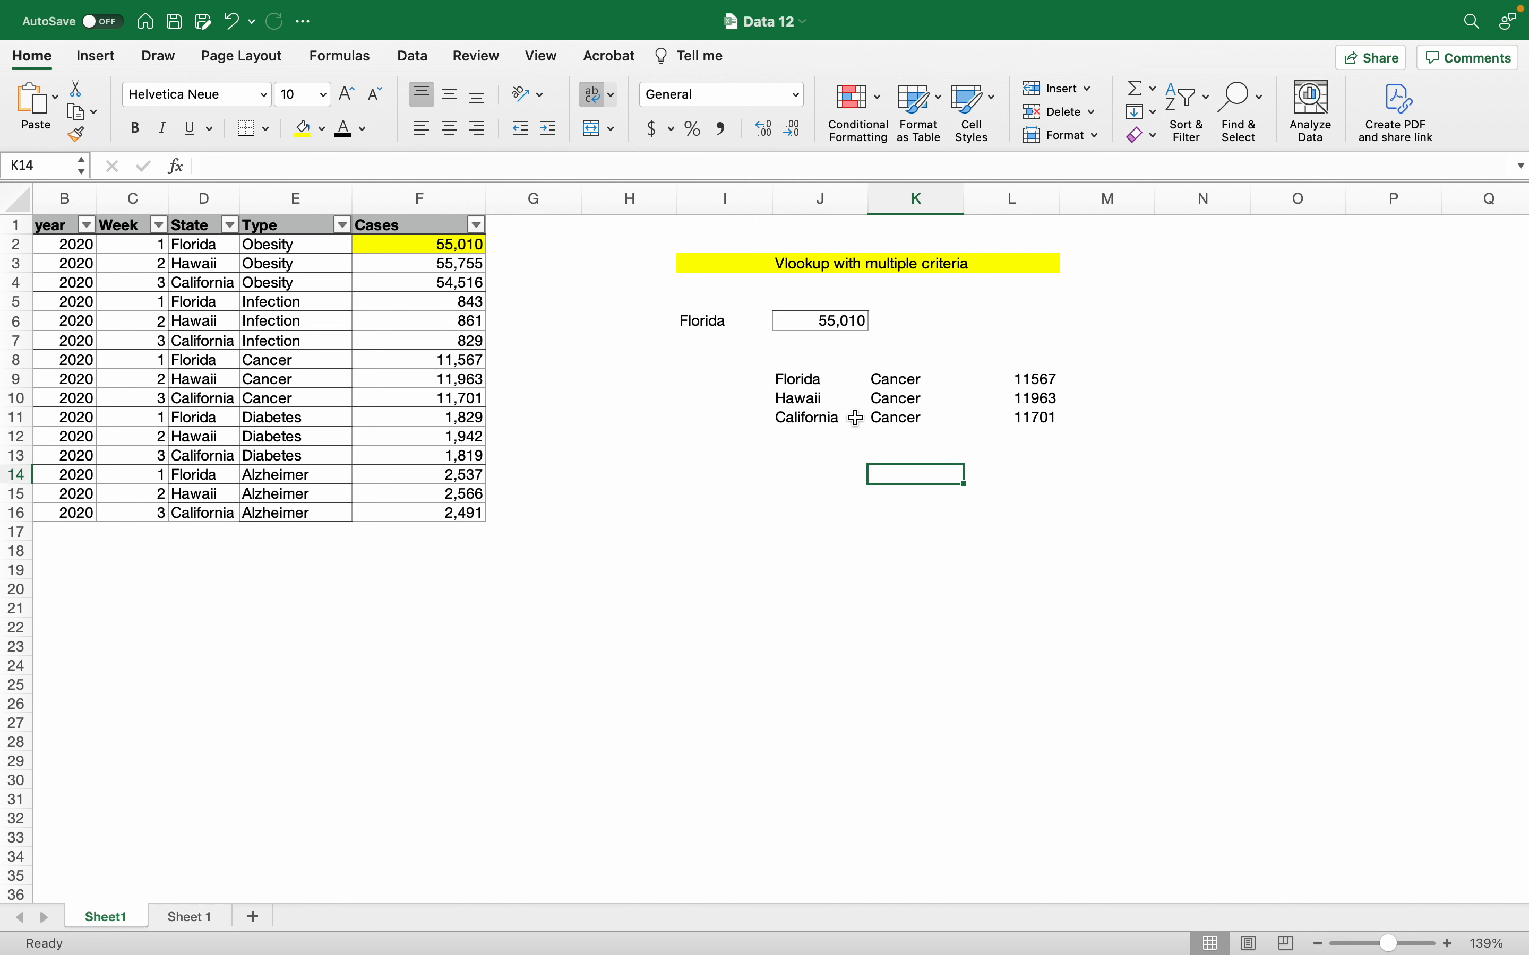
Step: Select the whole spilled Cancer list, then return to the Florida result in J6
drag(807, 387, 1036, 418)
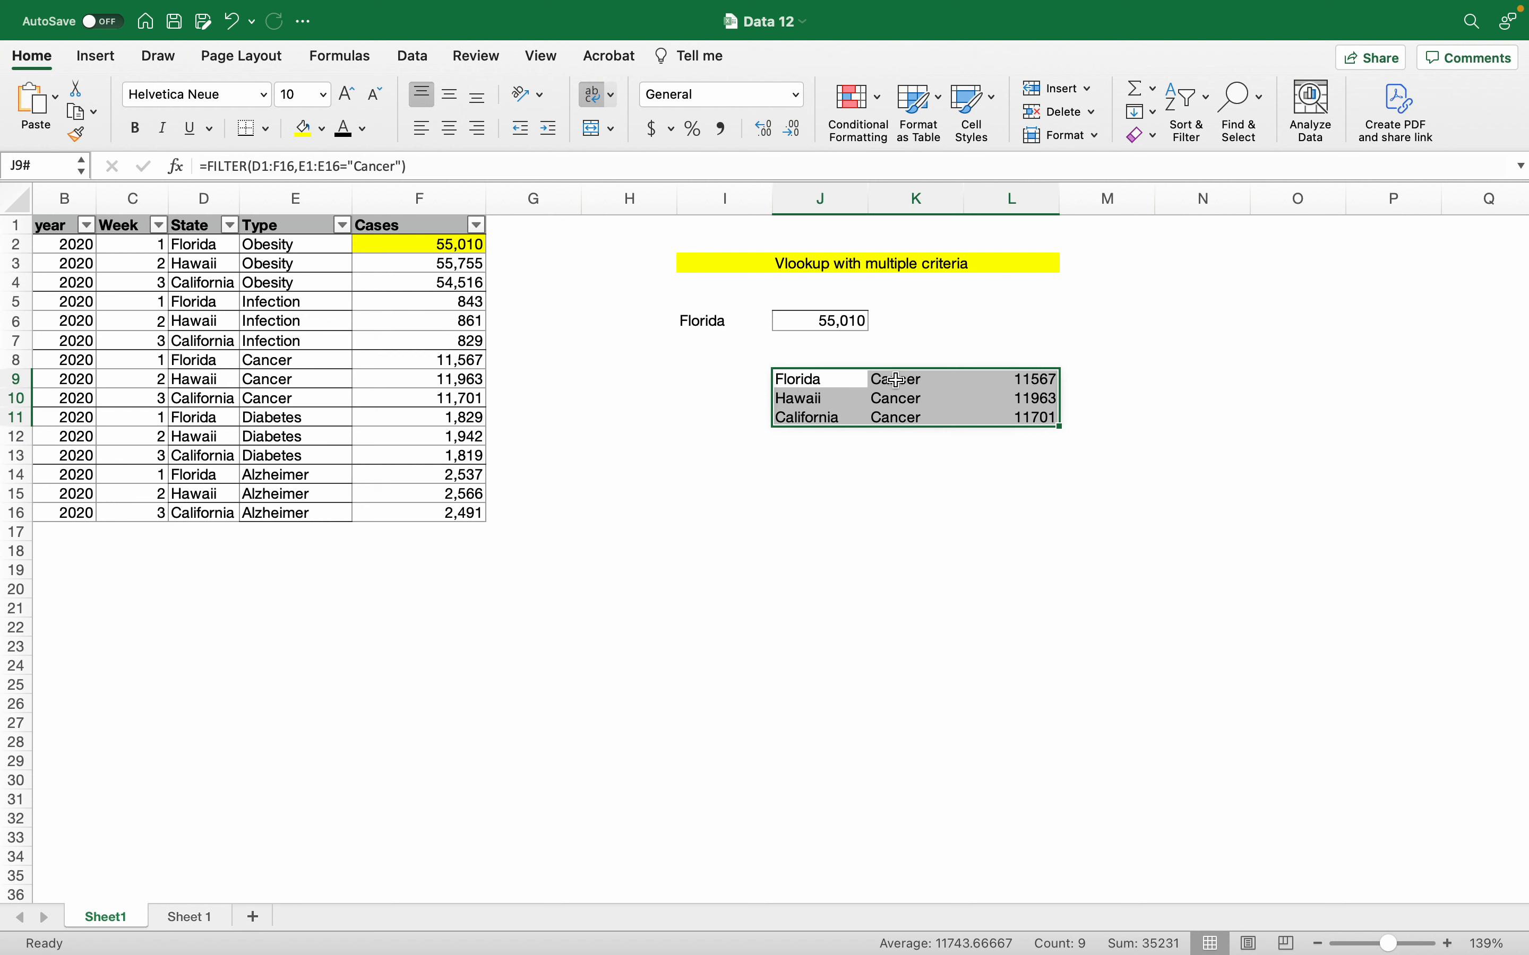
click(1066, 454)
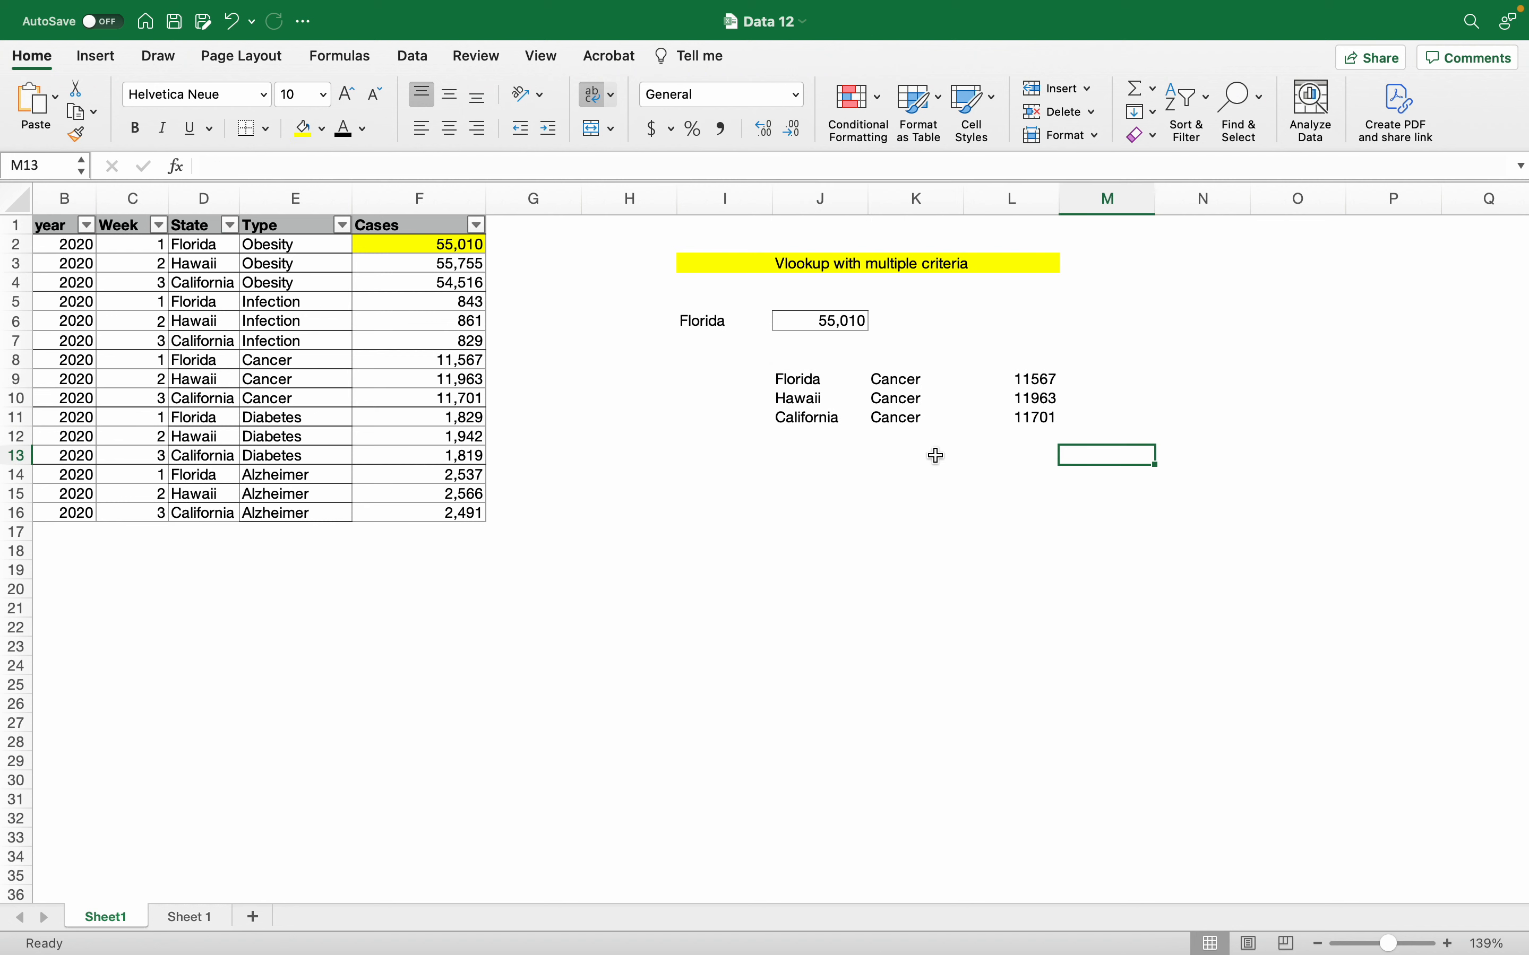
click(887, 338)
click(830, 322)
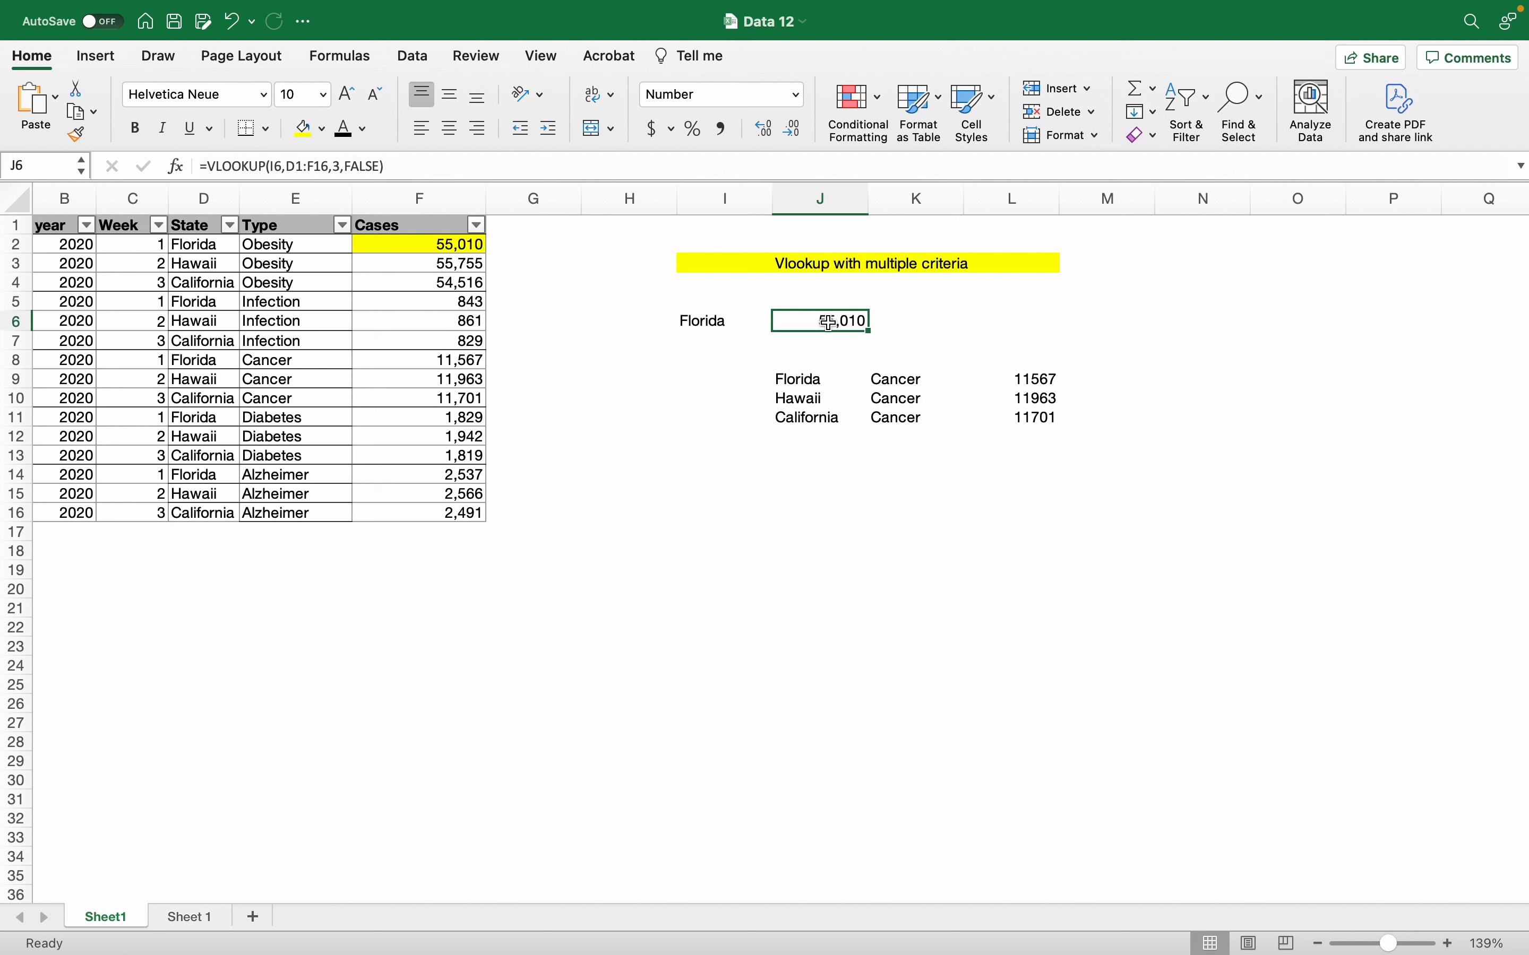
Step: Clear J6 and start a new =VLOOKUP with I6 (Florida) as the lookup value
key(Delete)
text(=vlo)
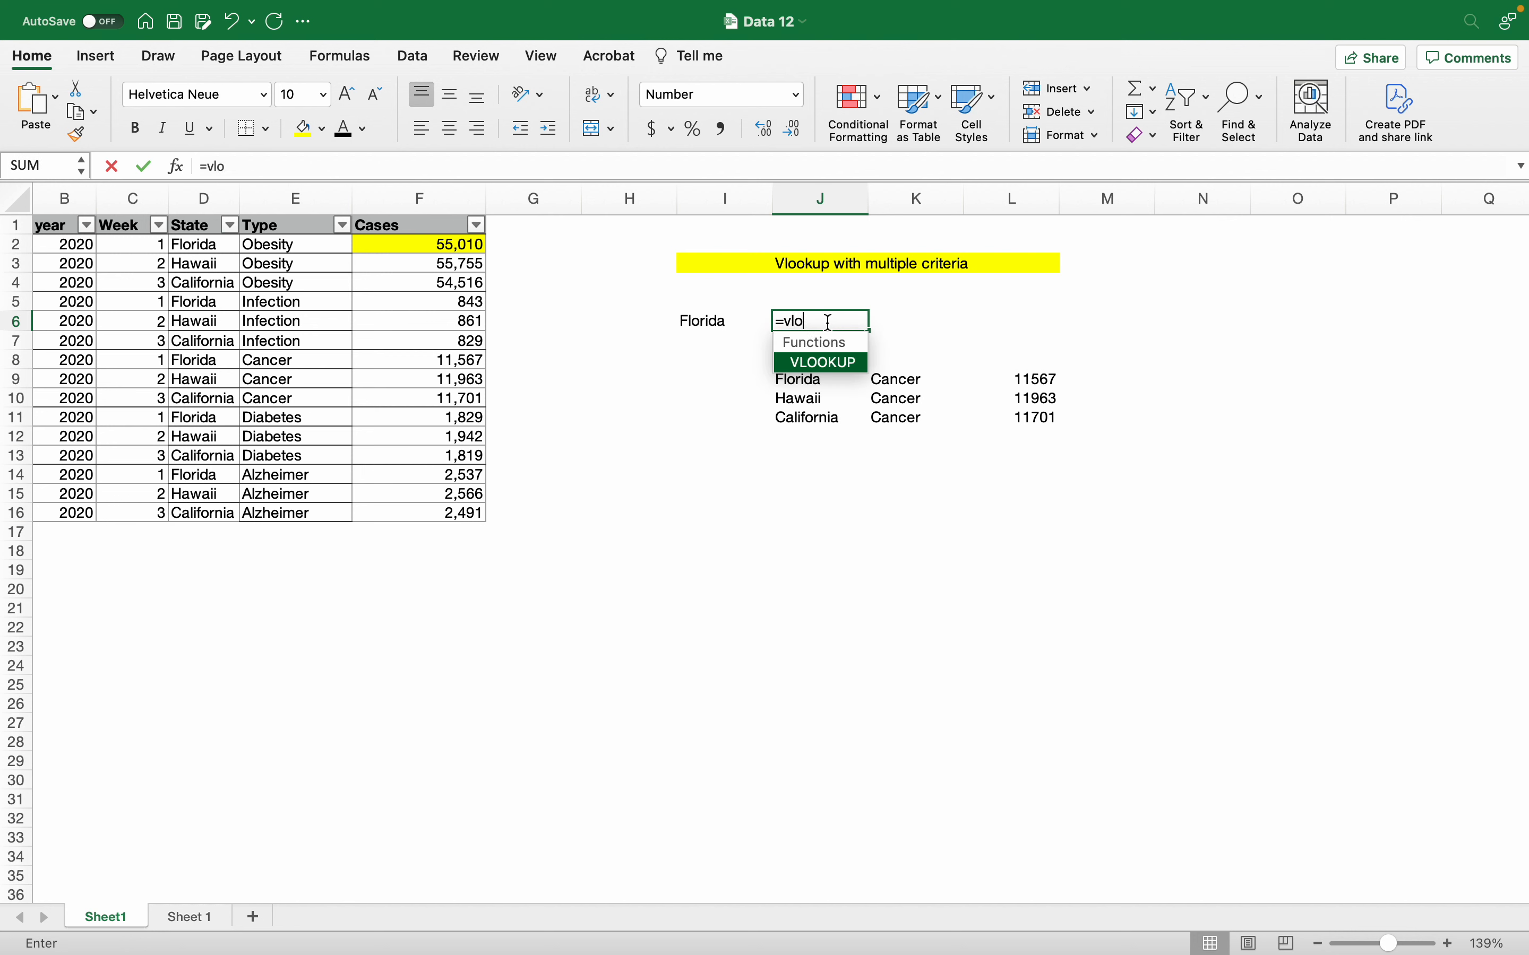
key(Tab)
key(Left)
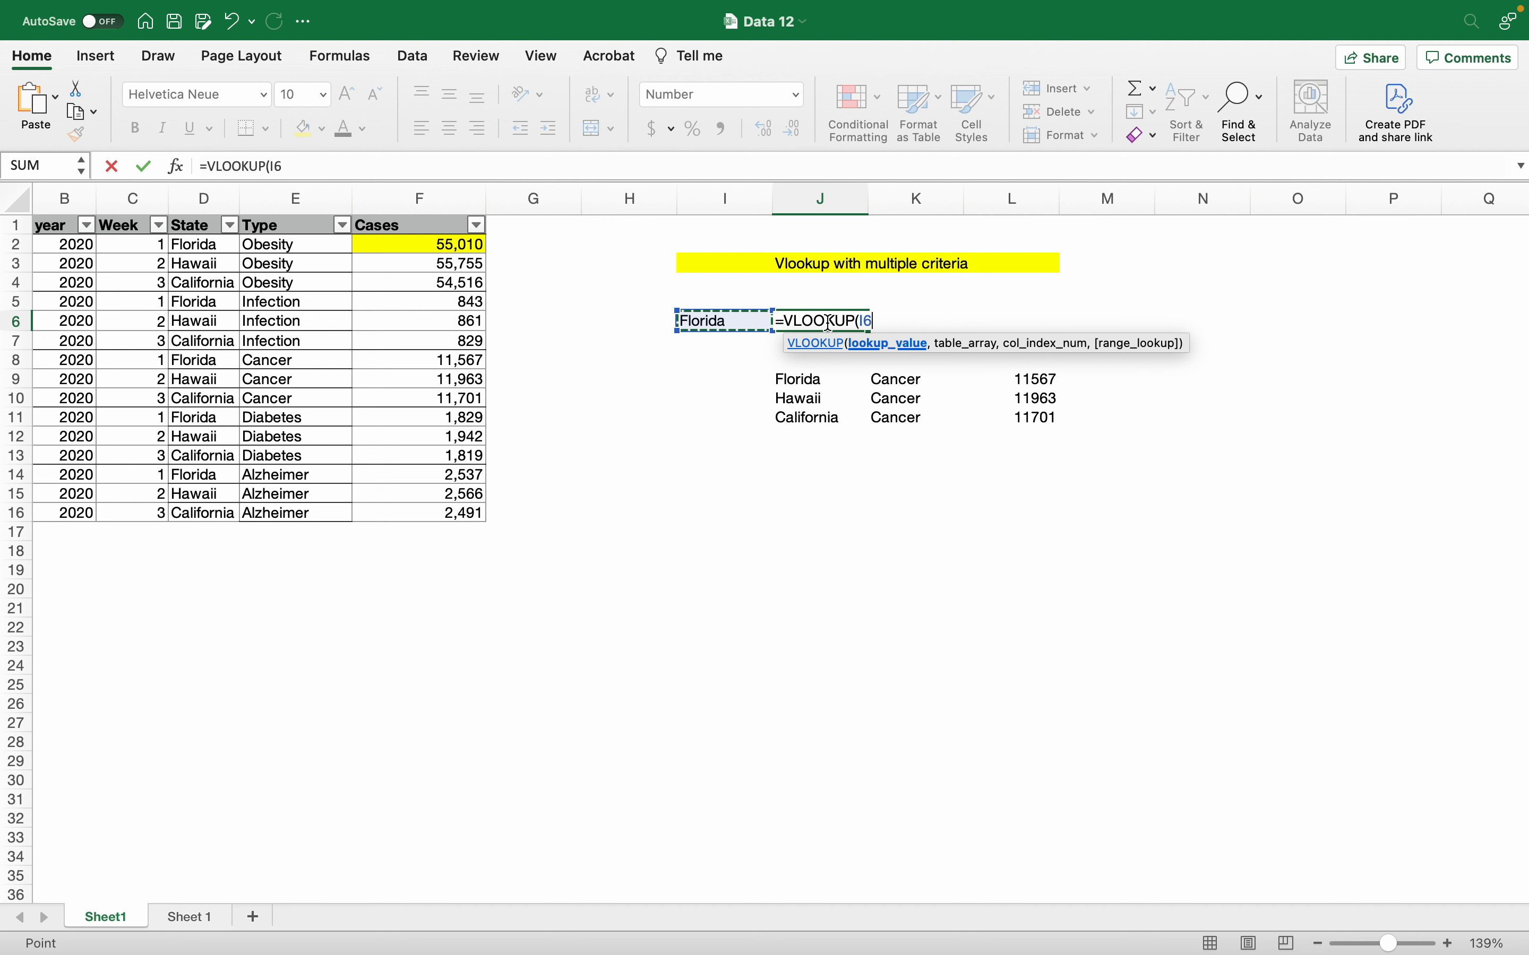
text(,)
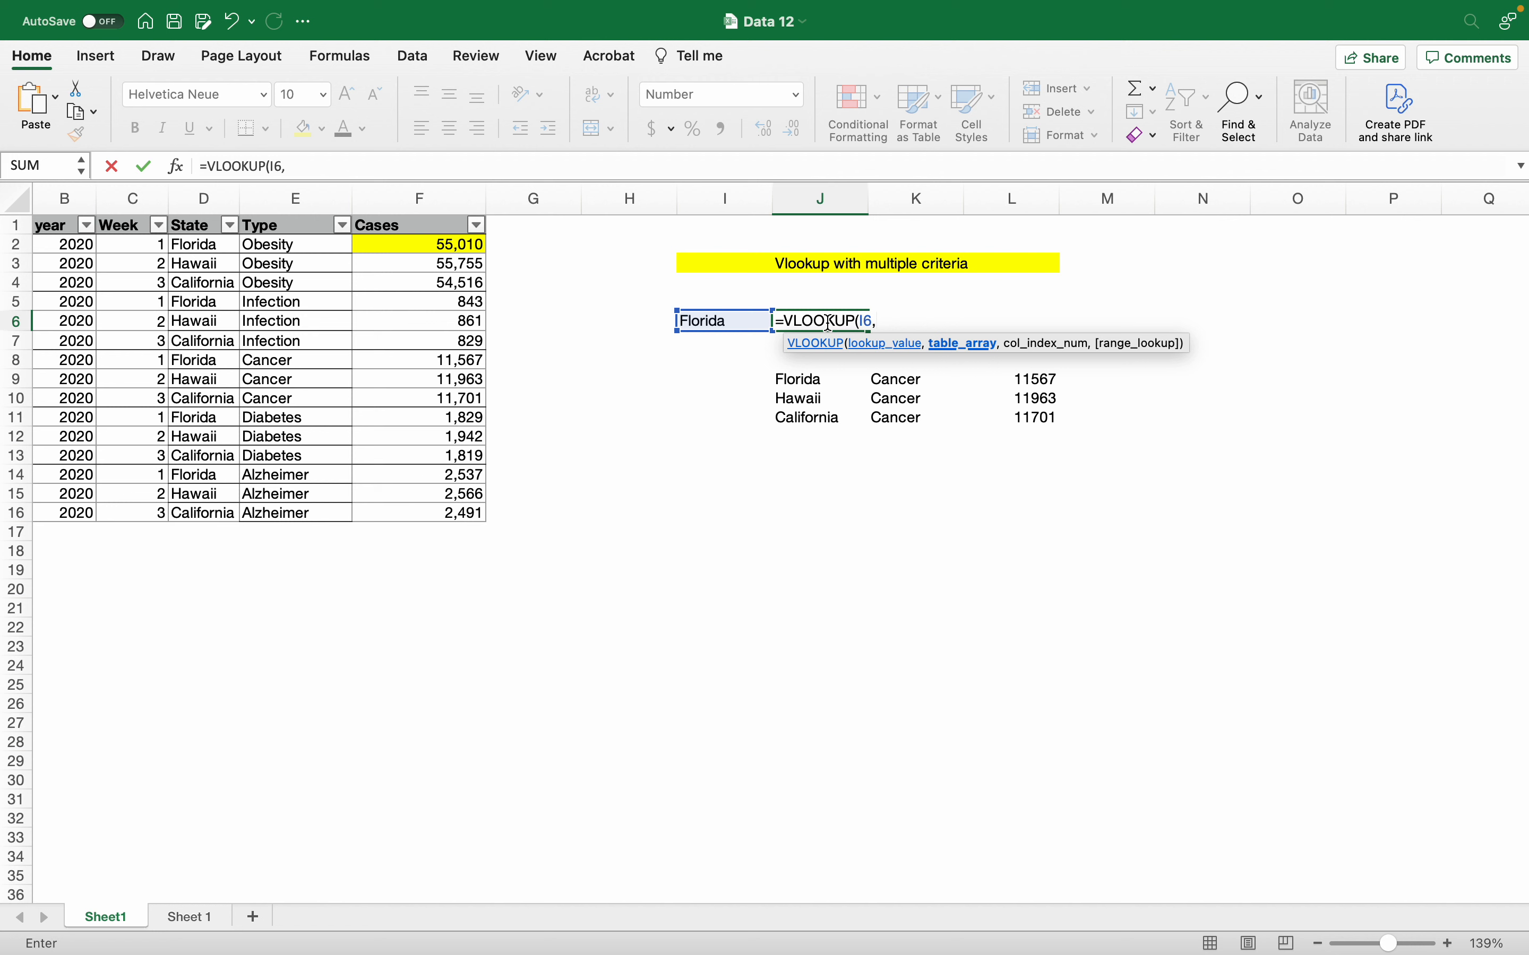
Step: Nest FILTER as the lookup table, selecting D1:F16 as its array
text(fil)
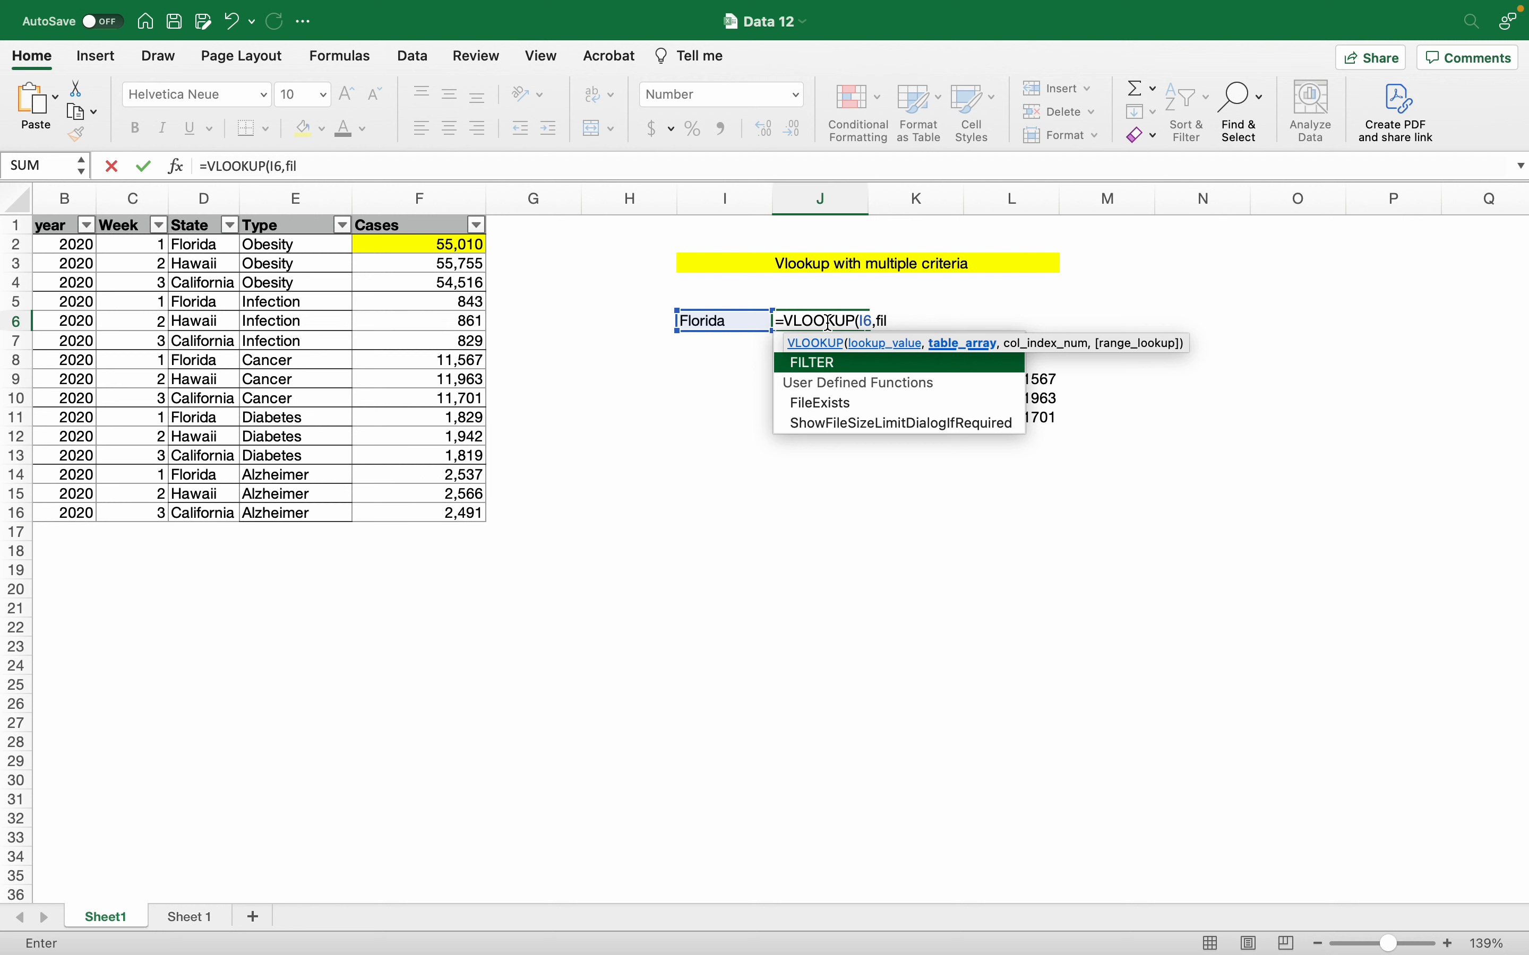
key(Tab)
key(Left)
key(Left)
key(Left)
key(Left)
key(Left)
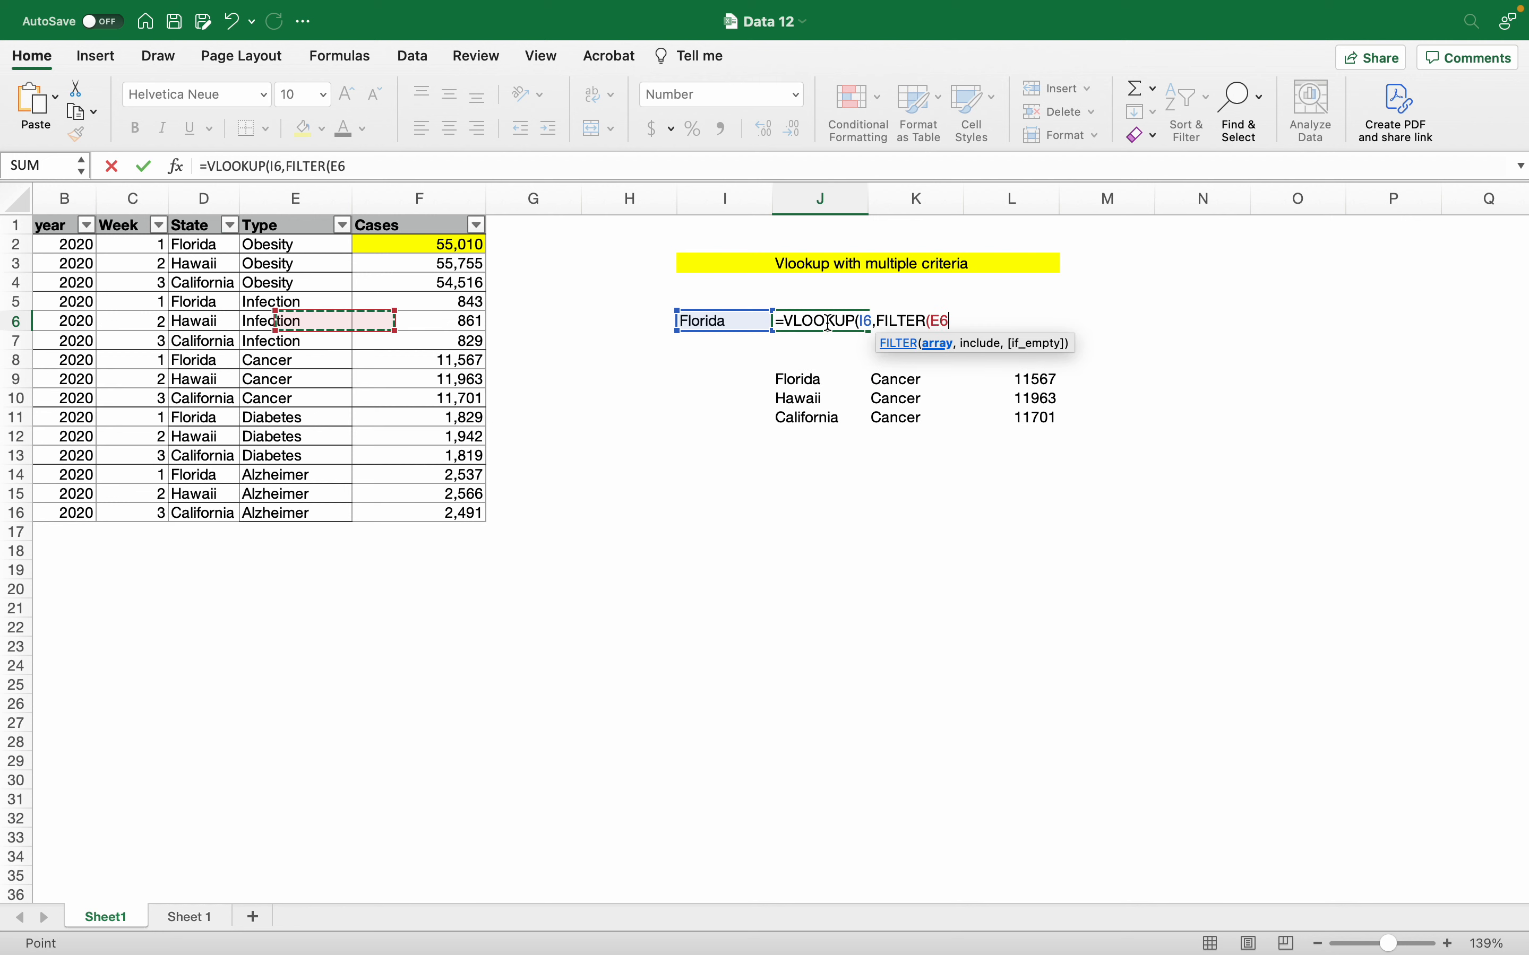
key(Up)
key(Up)
key(Up)
key(Up)
key(Up)
key(Left)
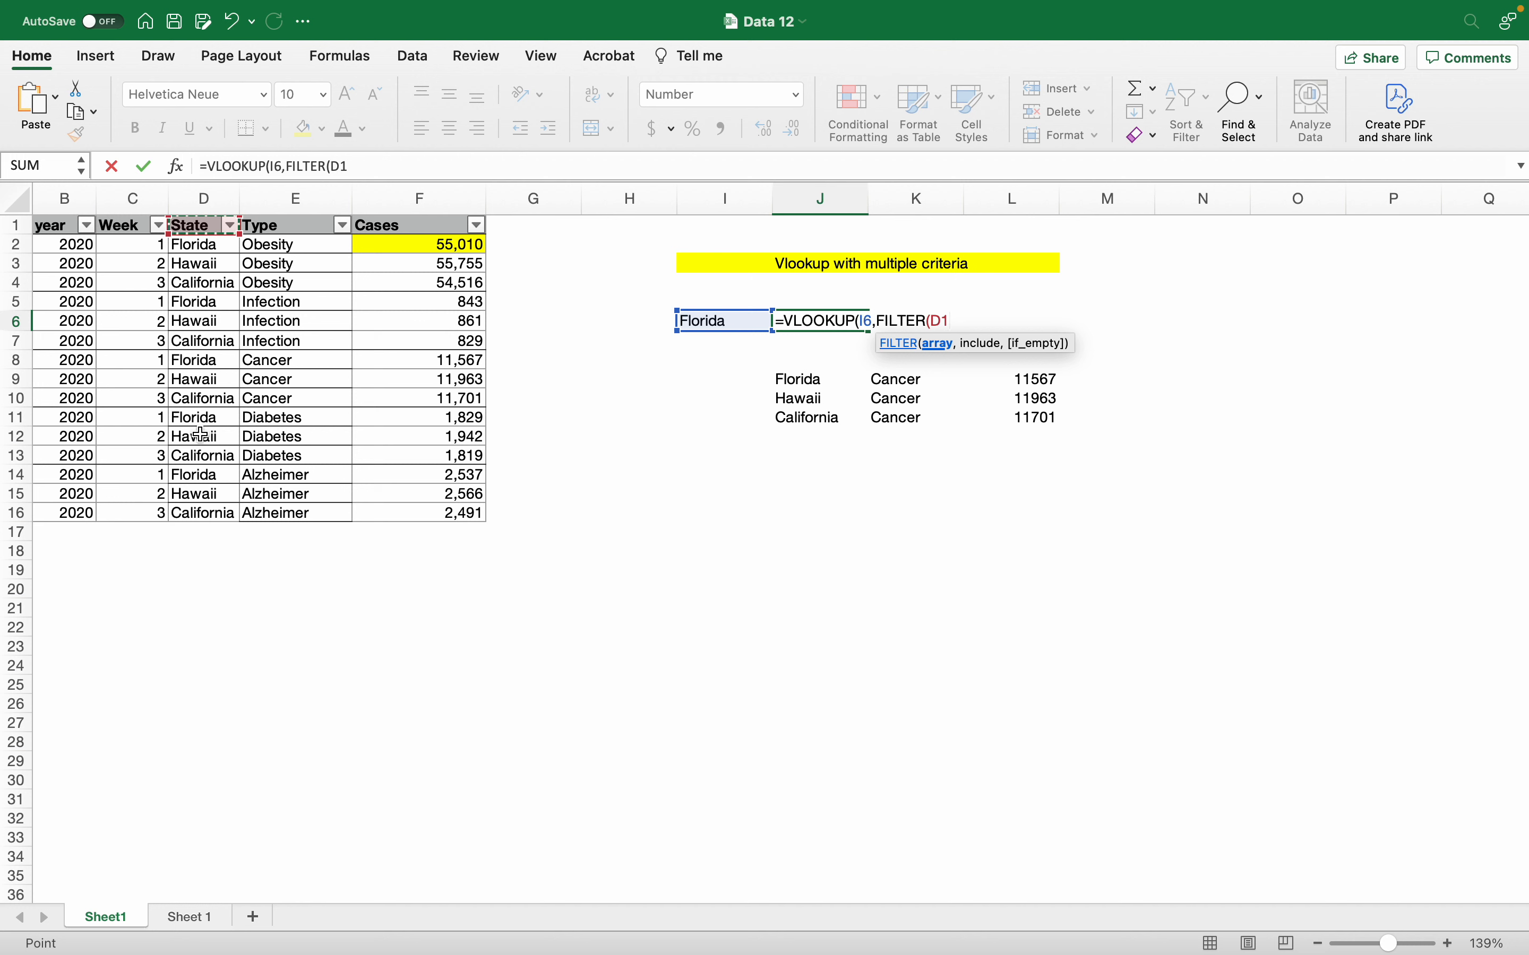
key(shift+Right)
key(shift+Right)
key(shift+Down)
key(shift+Down)
key(shift+Down)
key(shift+Down)
key(shift+Down)
key(shift+Down)
key(shift+Down)
key(shift+Down)
key(shift+Down)
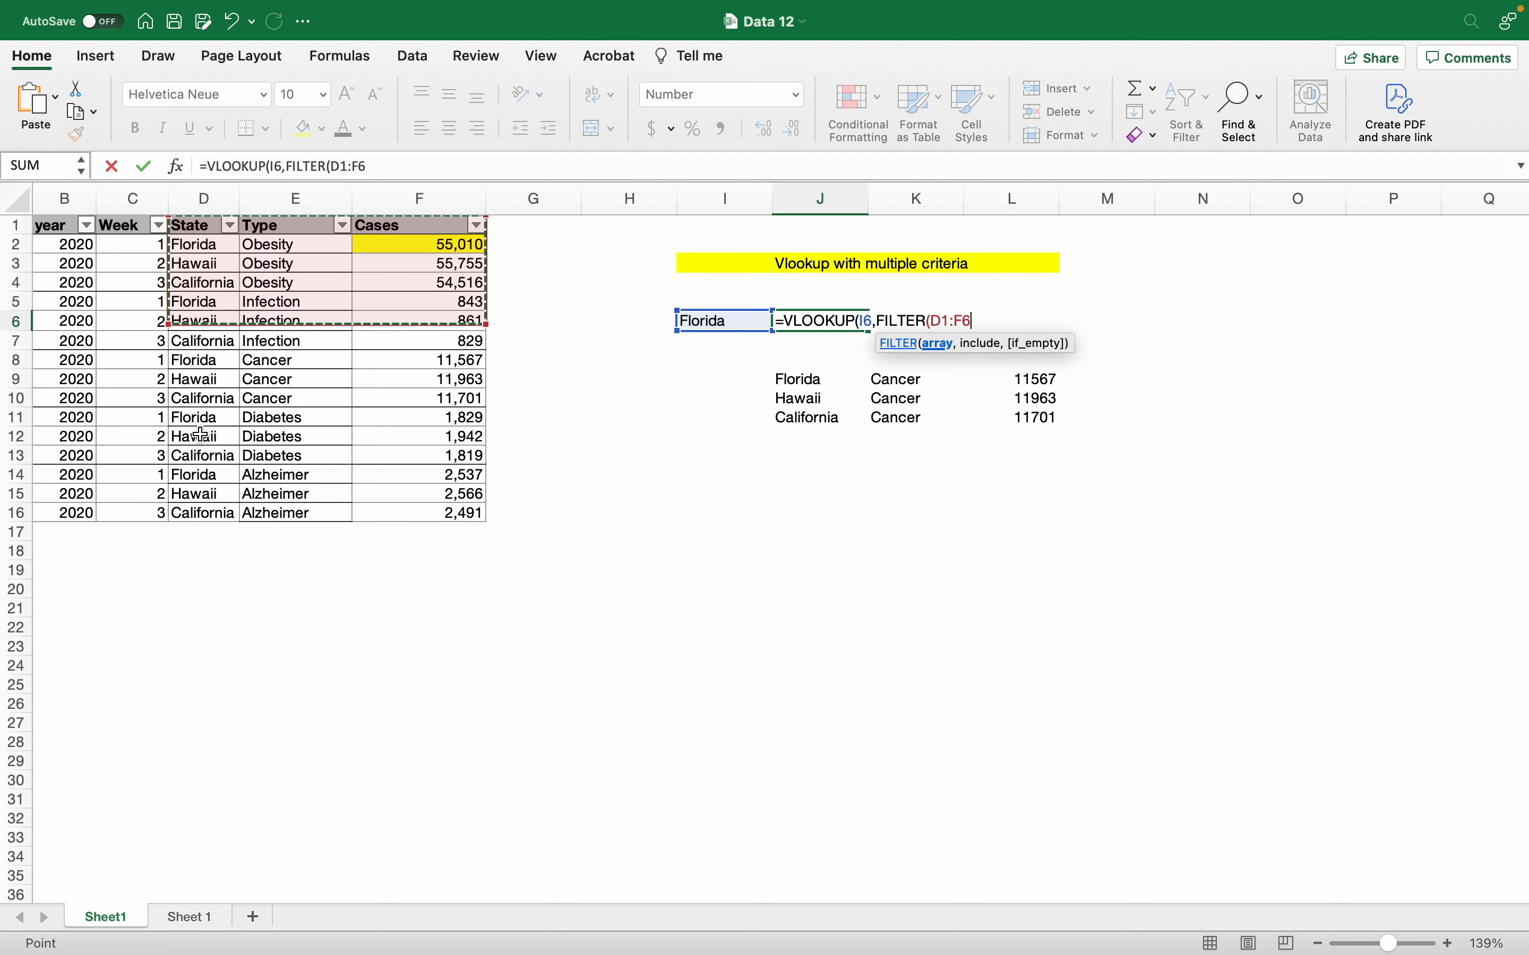
key(shift+Down)
key(shift+Down)
key(shift+Down)
key(shift+Down)
key(shift+Down)
key(shift+Down)
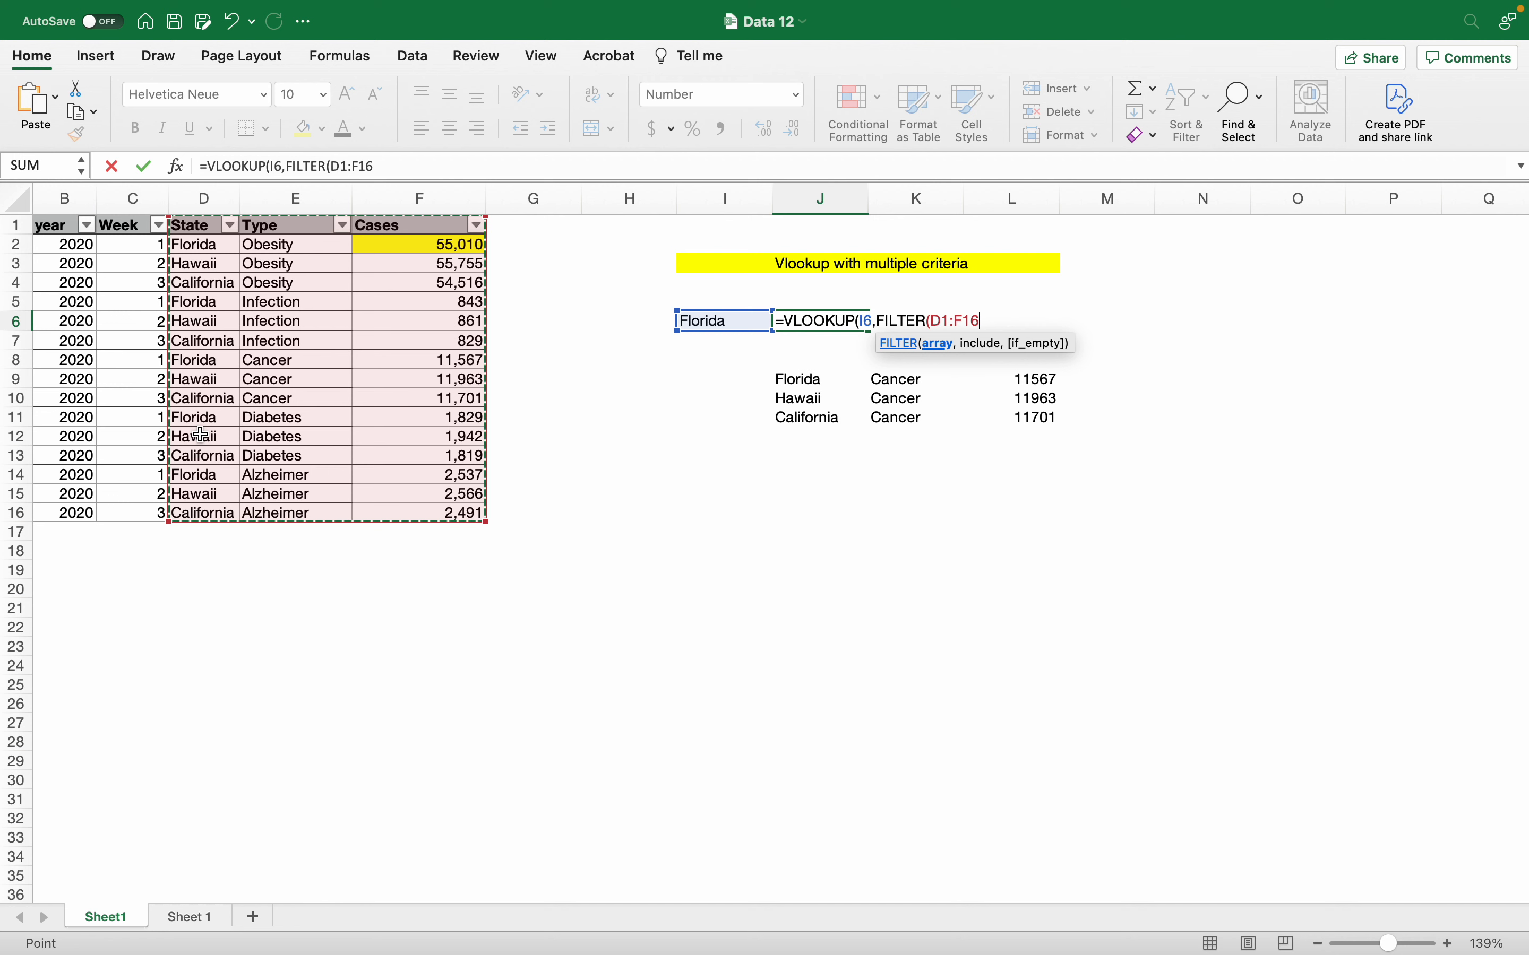
Step: Complete J6 as =VLOOKUP(I6,FILTER(D1:F16,E1:E16="Cancer"),3,FALSE), returning 11,567
text(,)
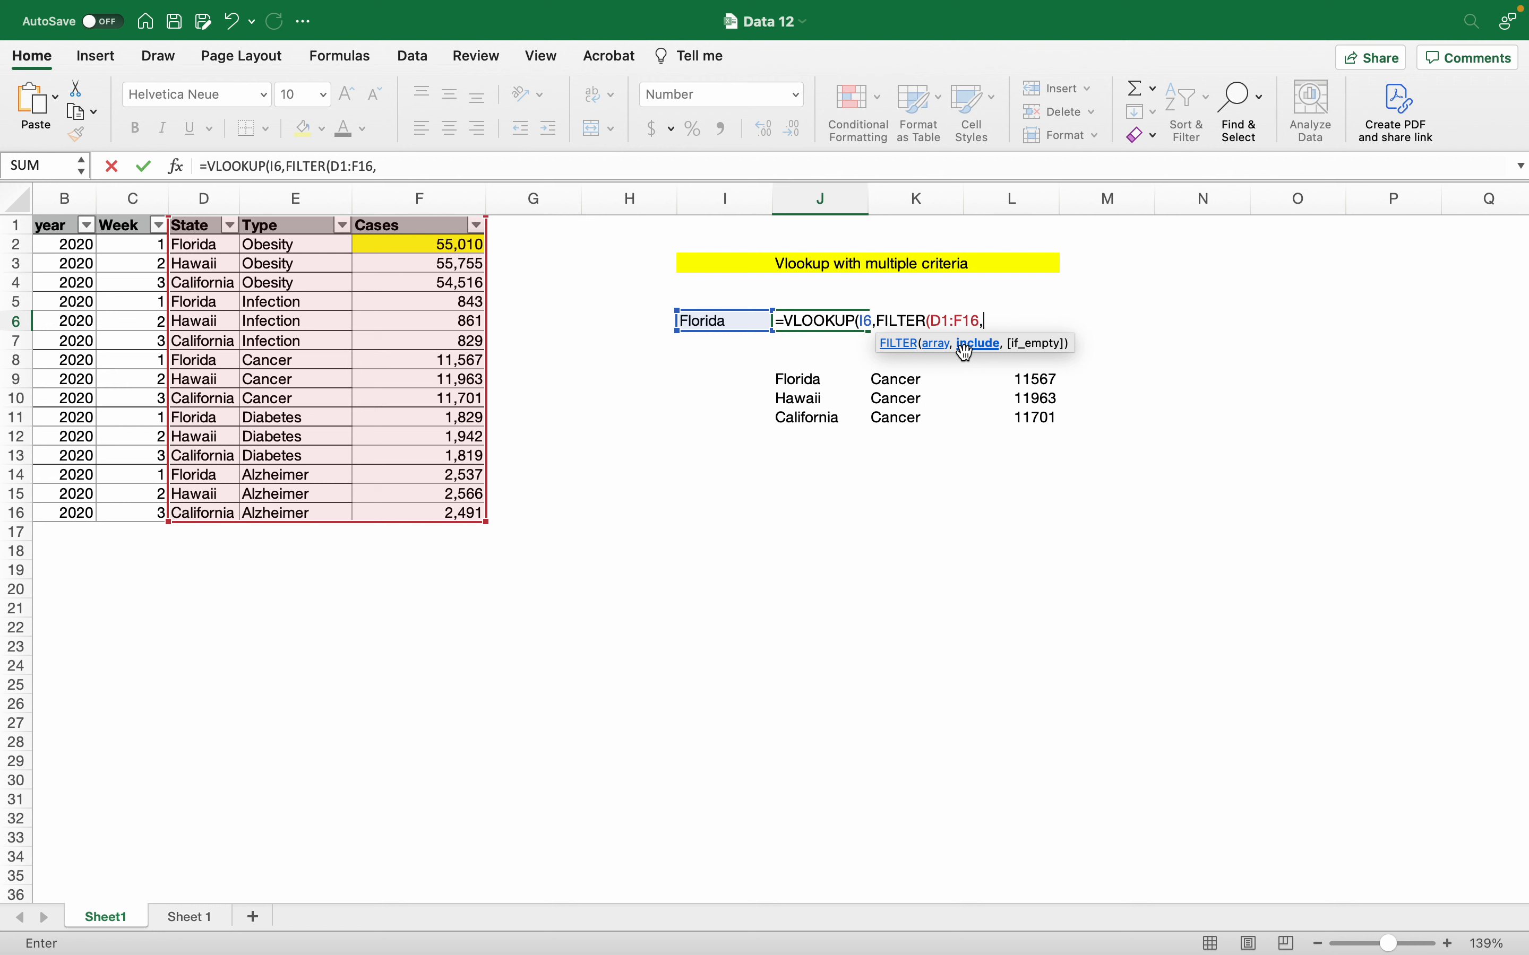
drag(266, 226, 307, 510)
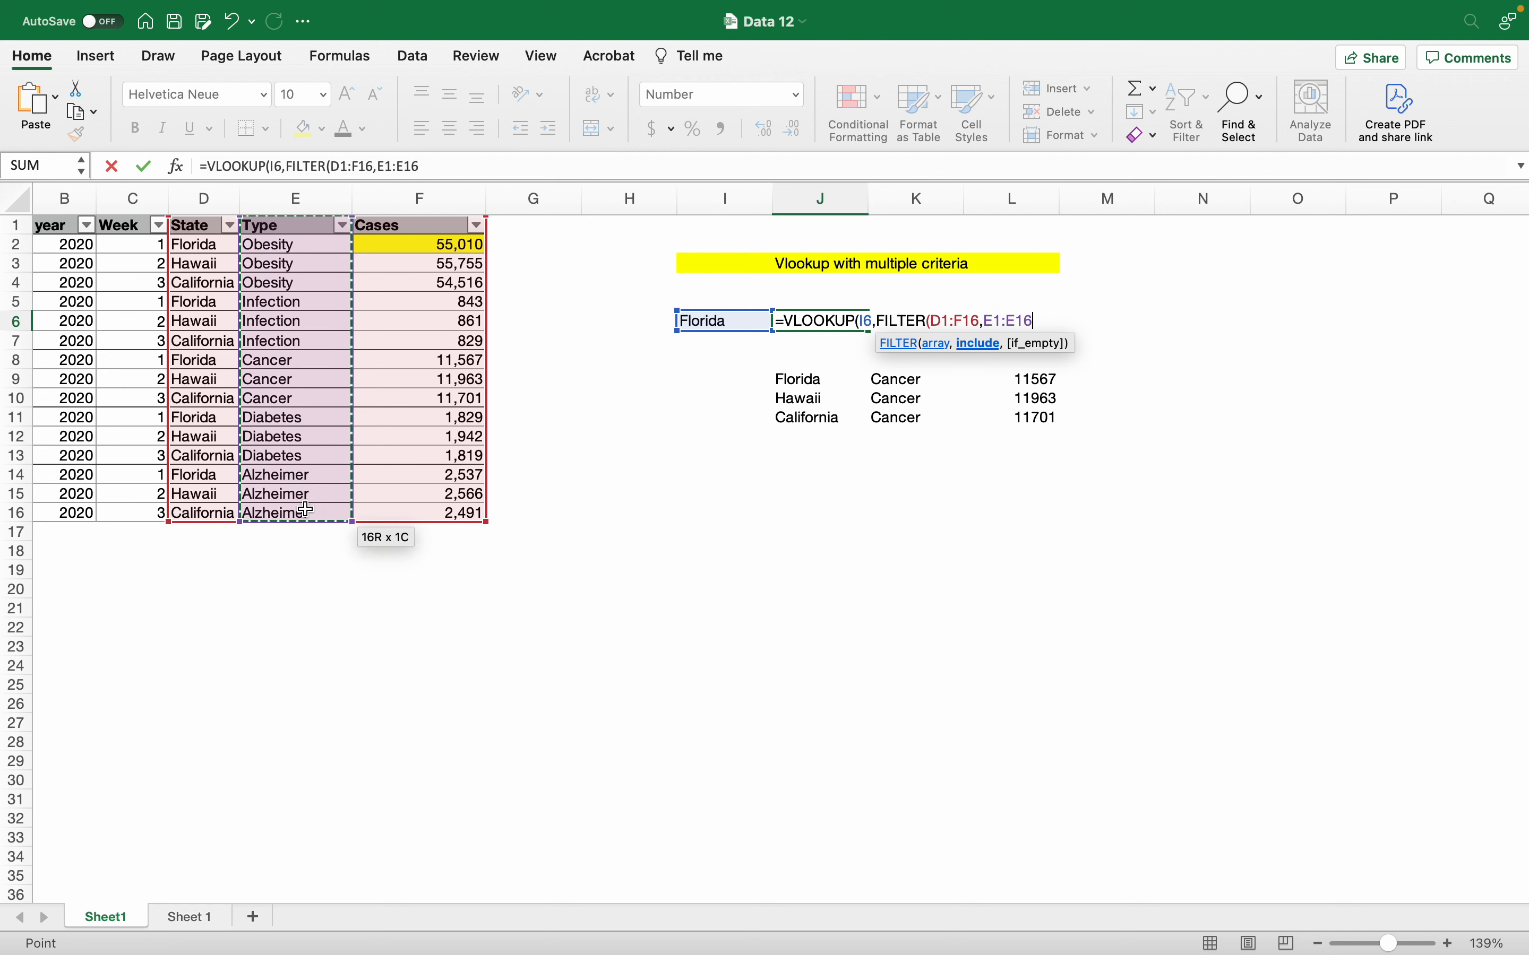
text(="Cance)
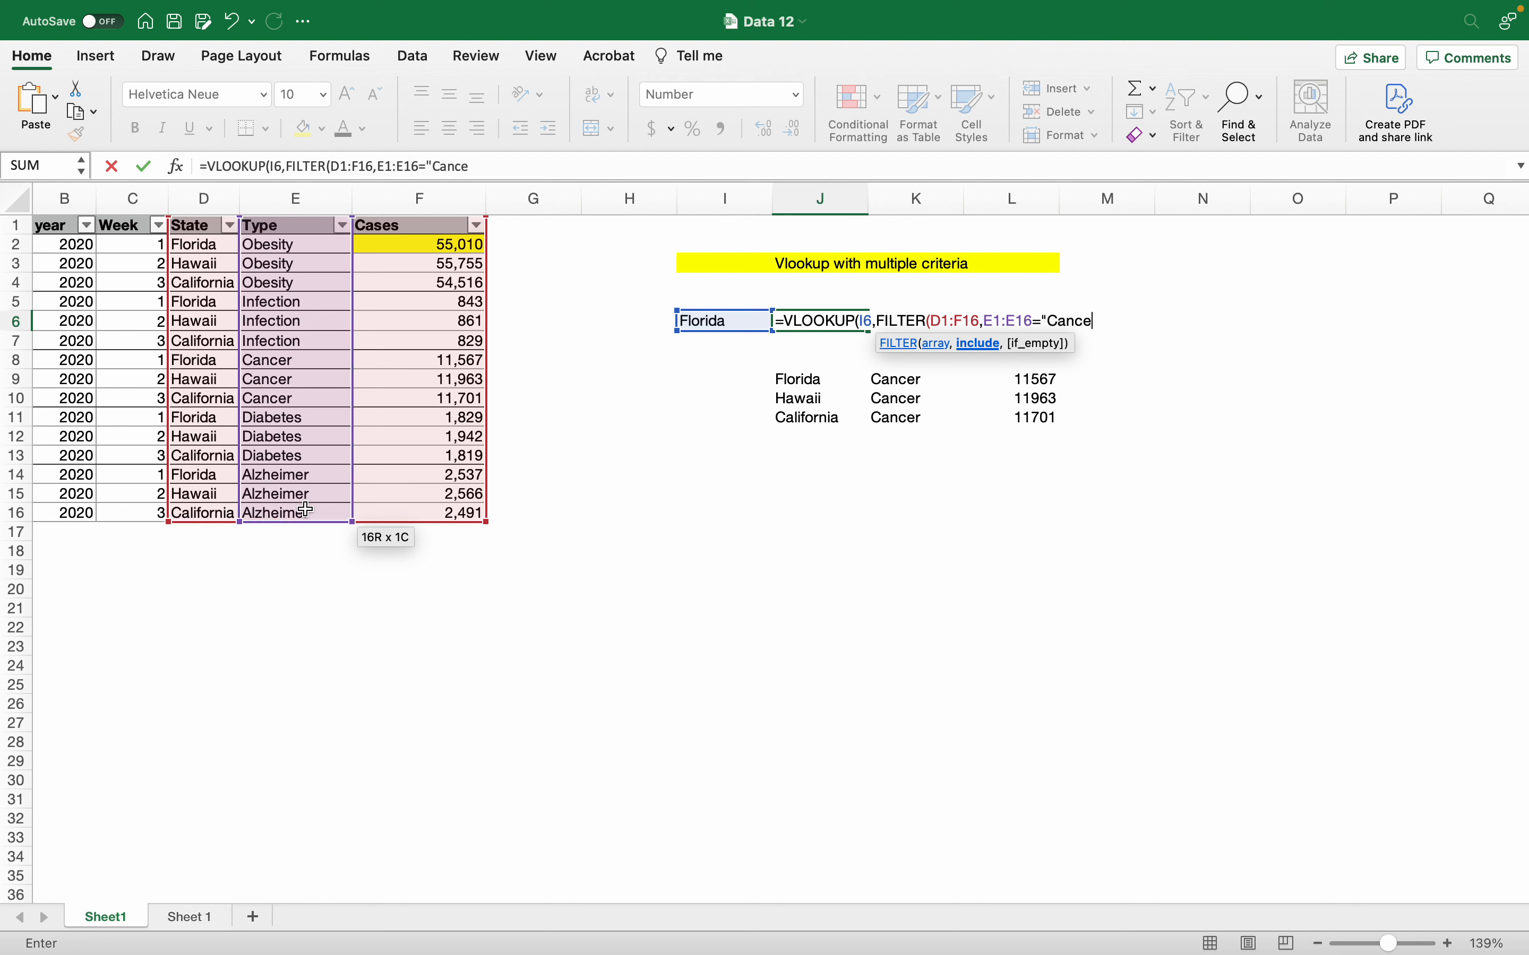
text(r"),)
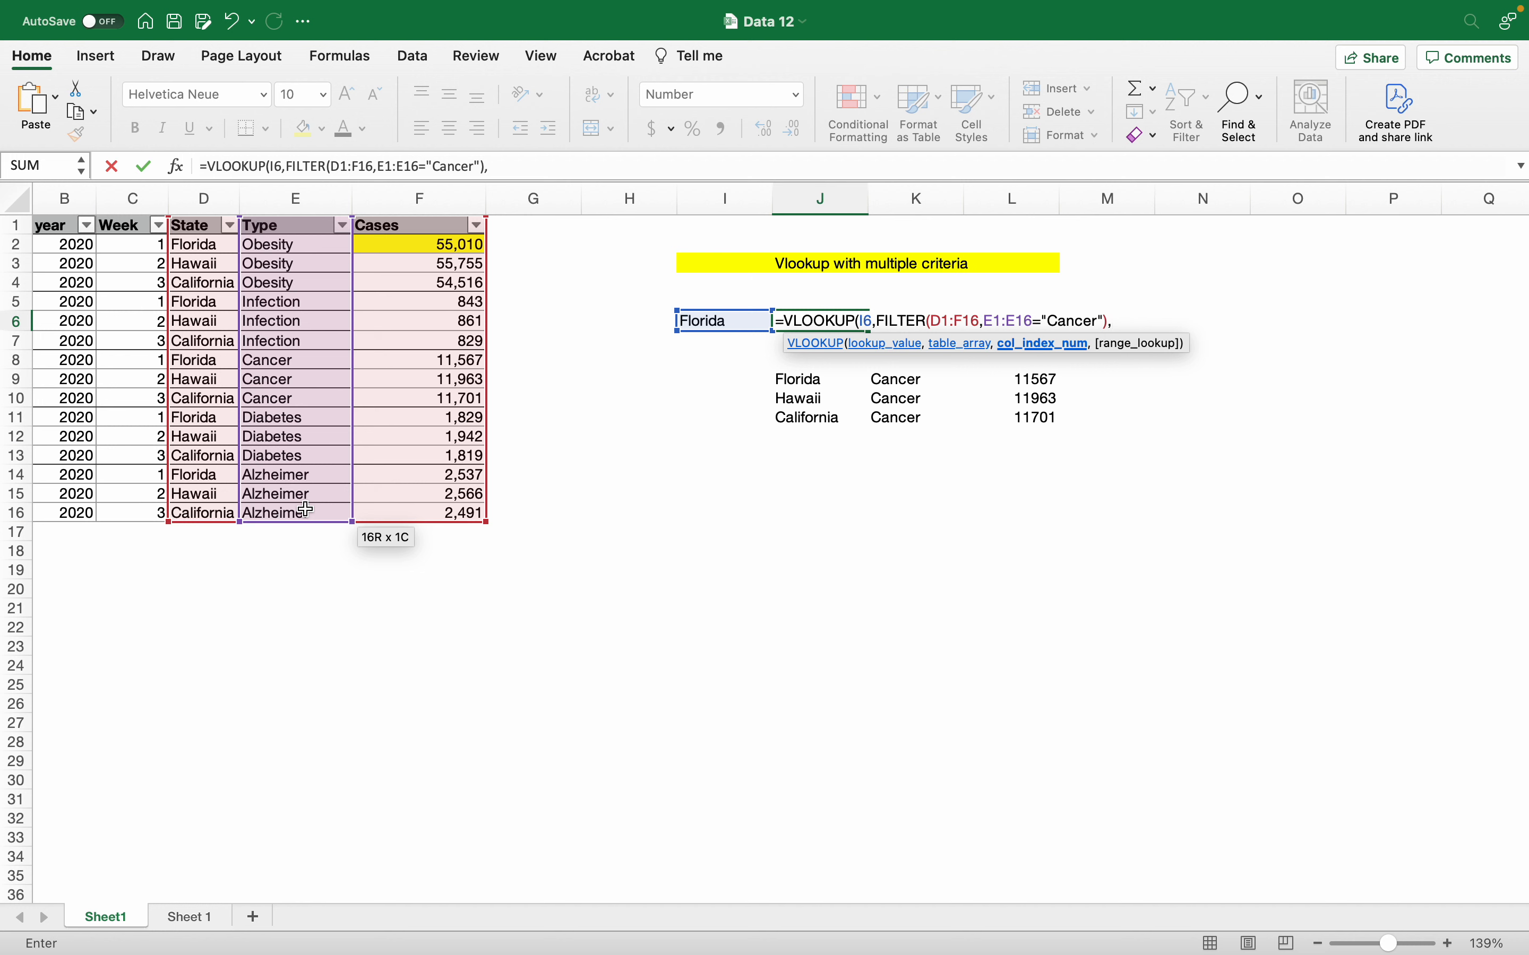
text(3,)
key(Down)
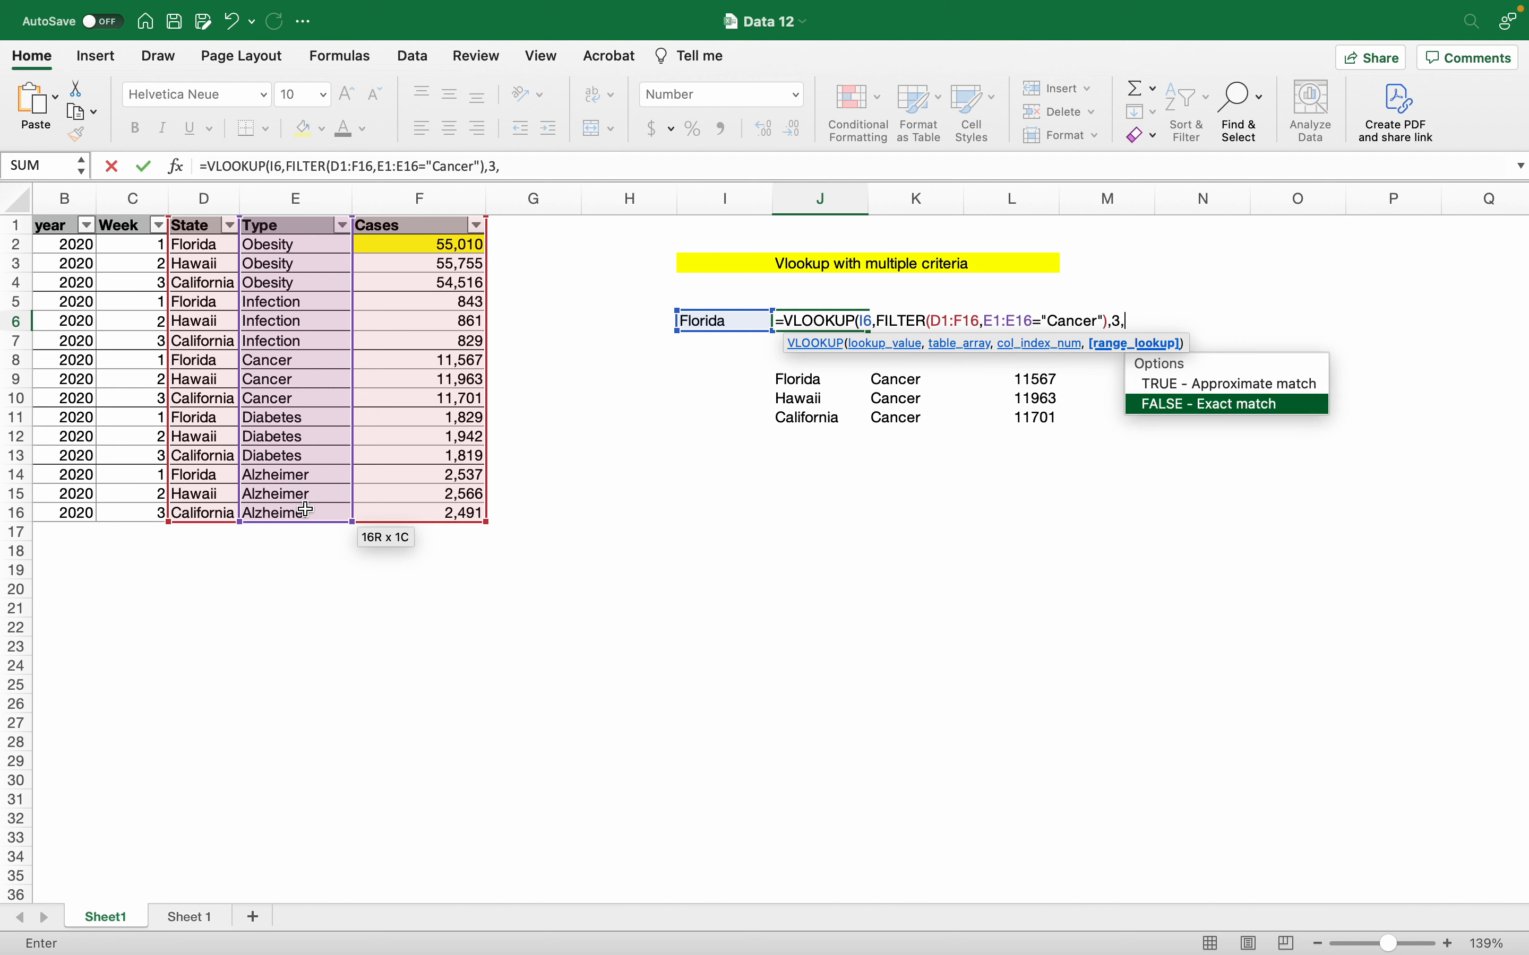
key(Tab)
text())
key(Return)
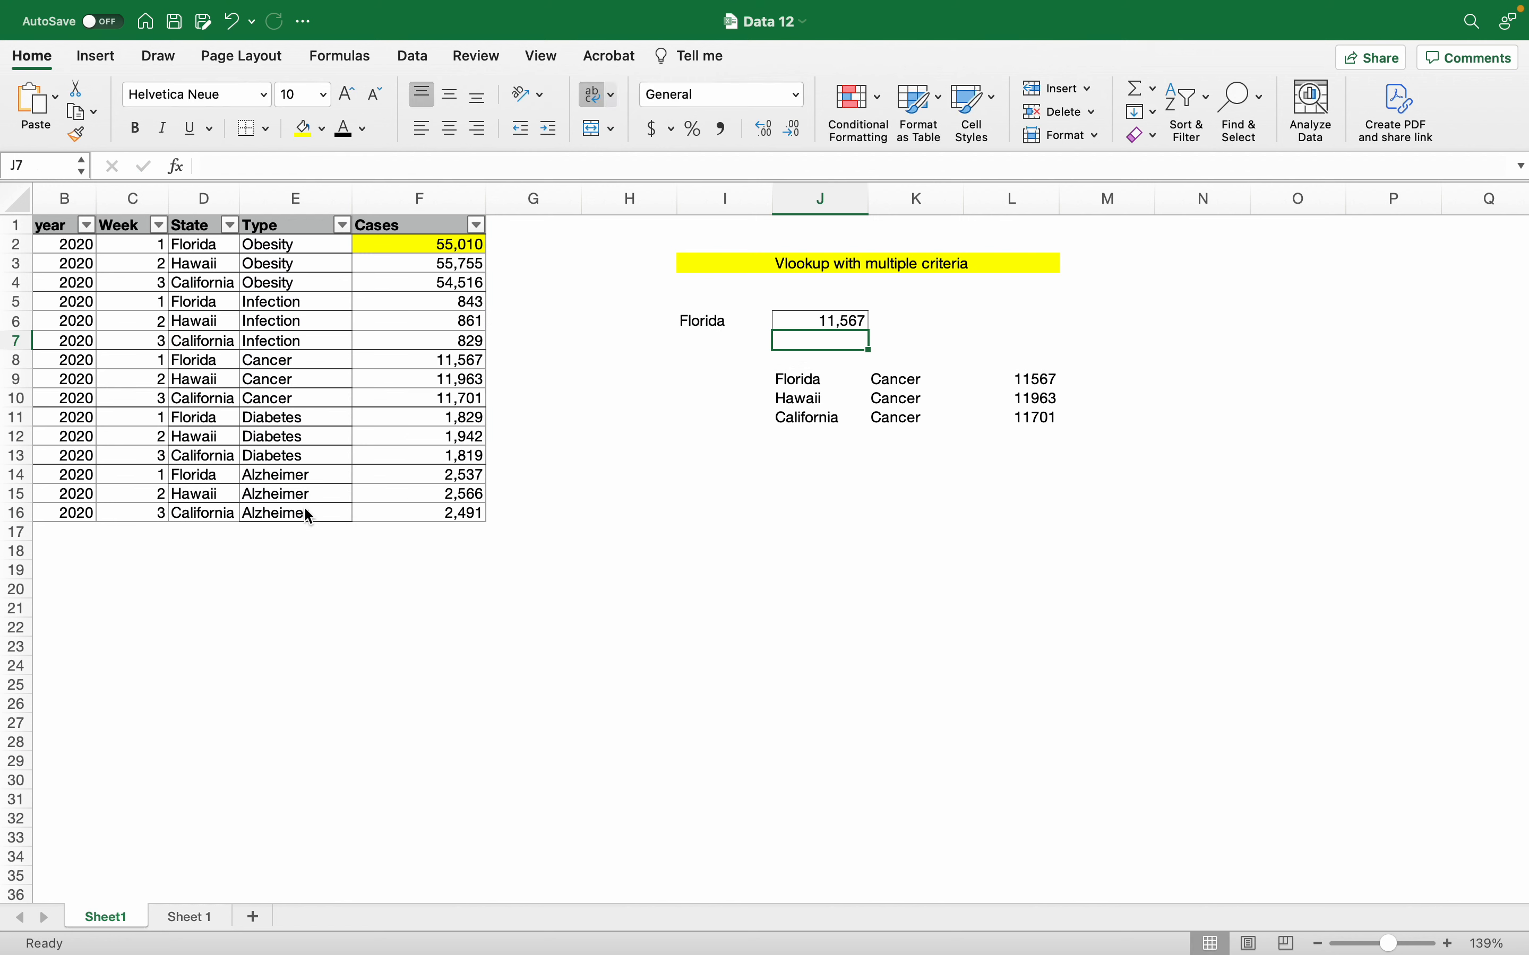
Step: Fill the matching Florida Cancer value 11,567 in F8 yellow
click(853, 321)
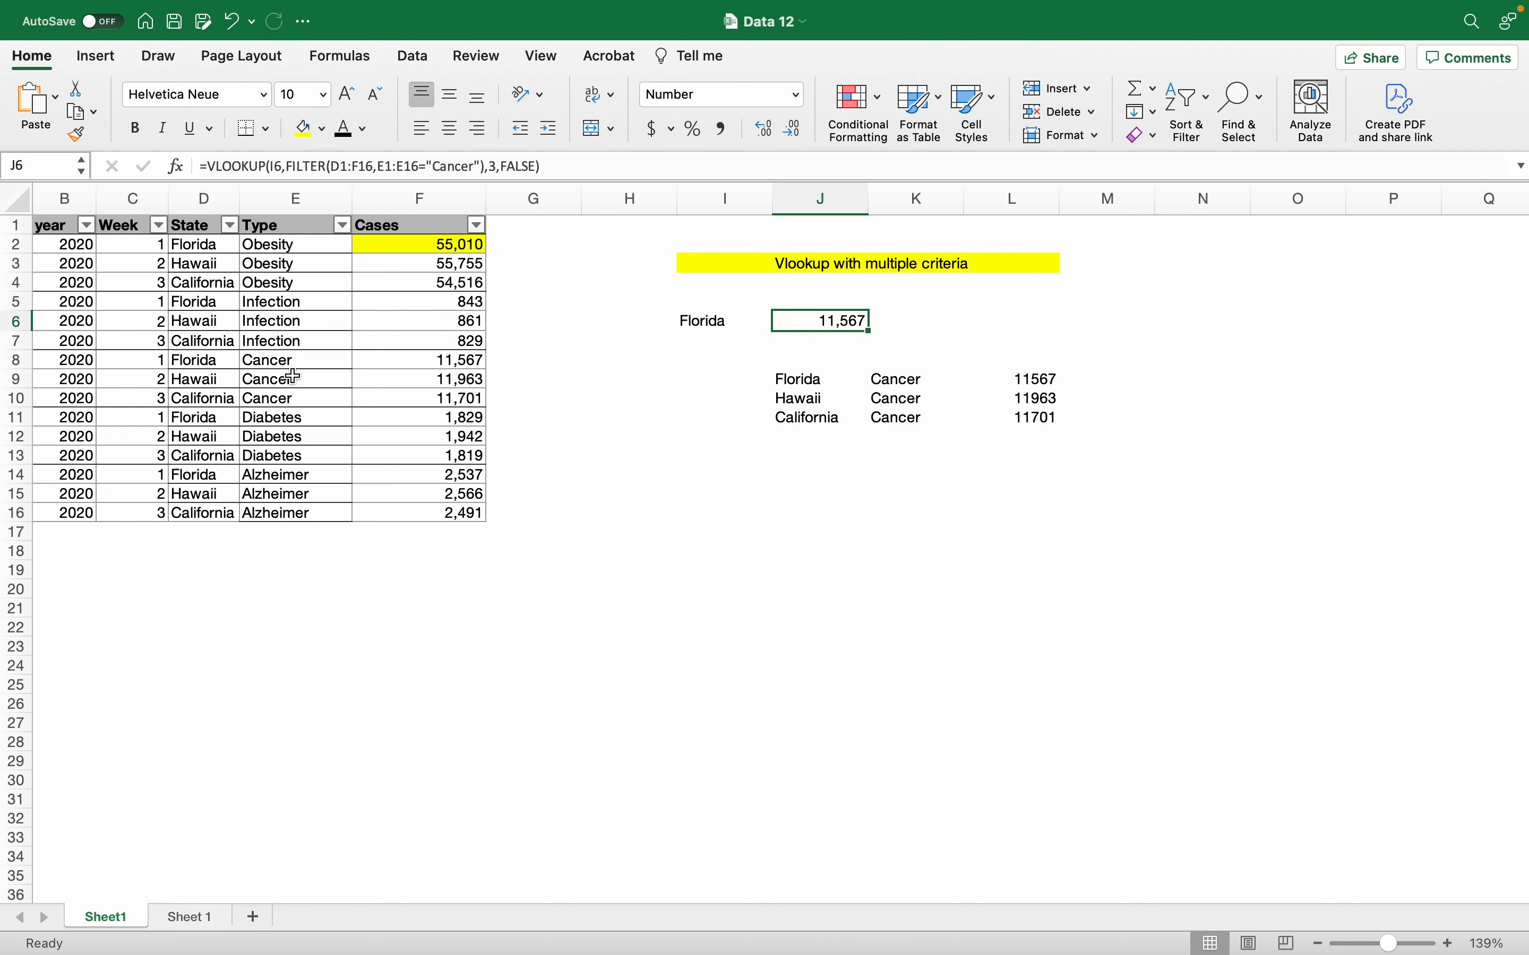
click(408, 361)
click(303, 131)
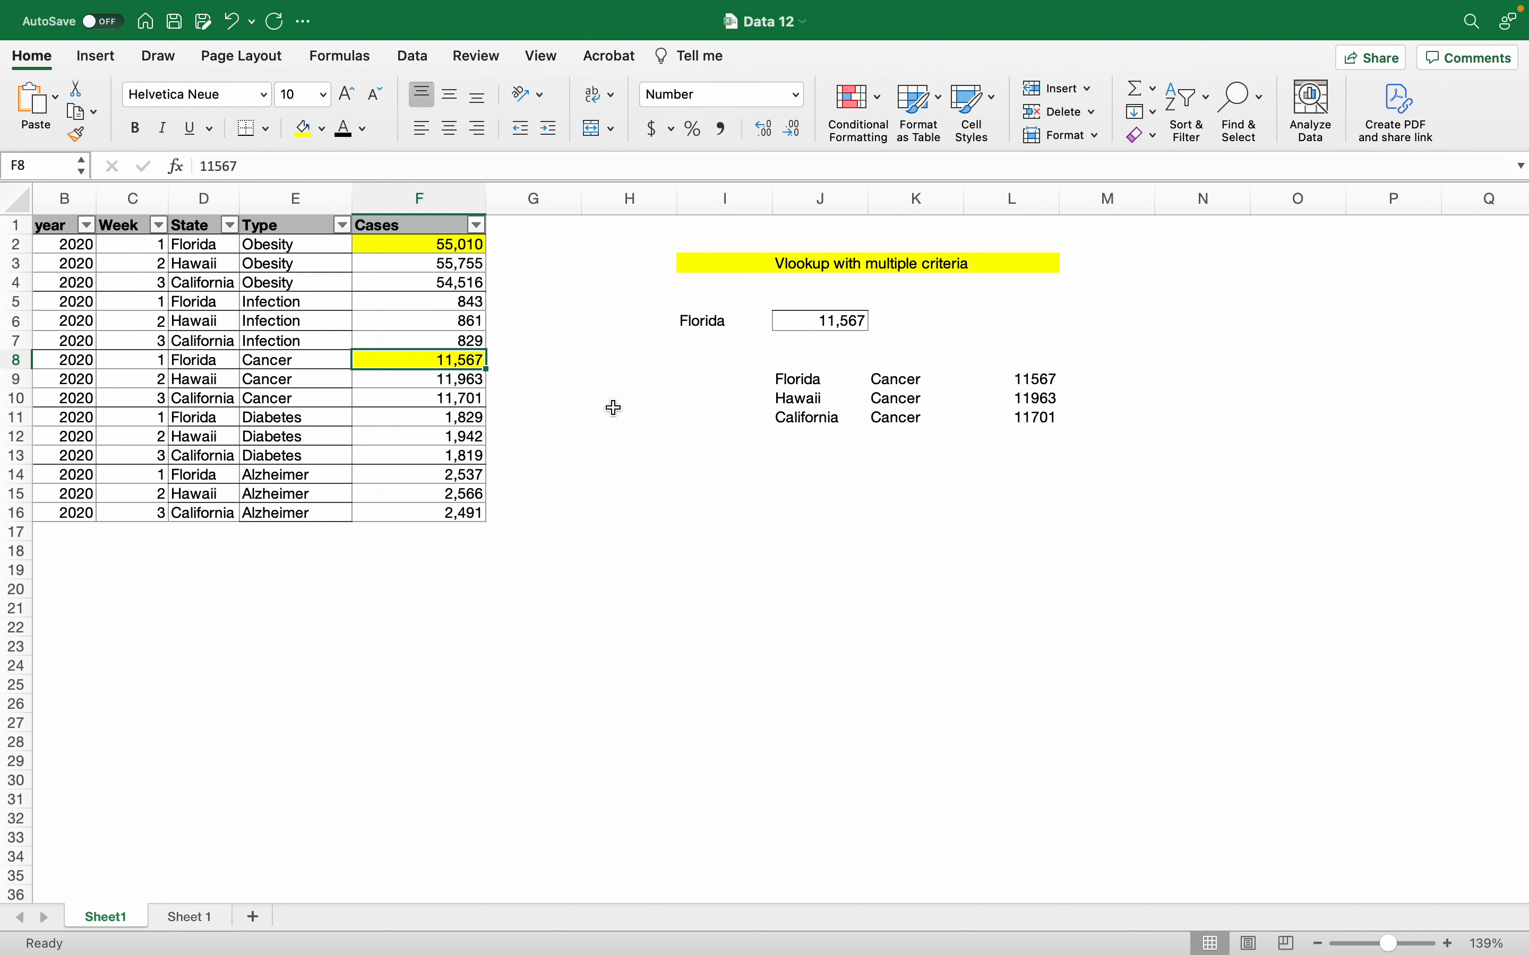
Step: Label H6 'Cancer' and review J6's formula without changing it
click(651, 325)
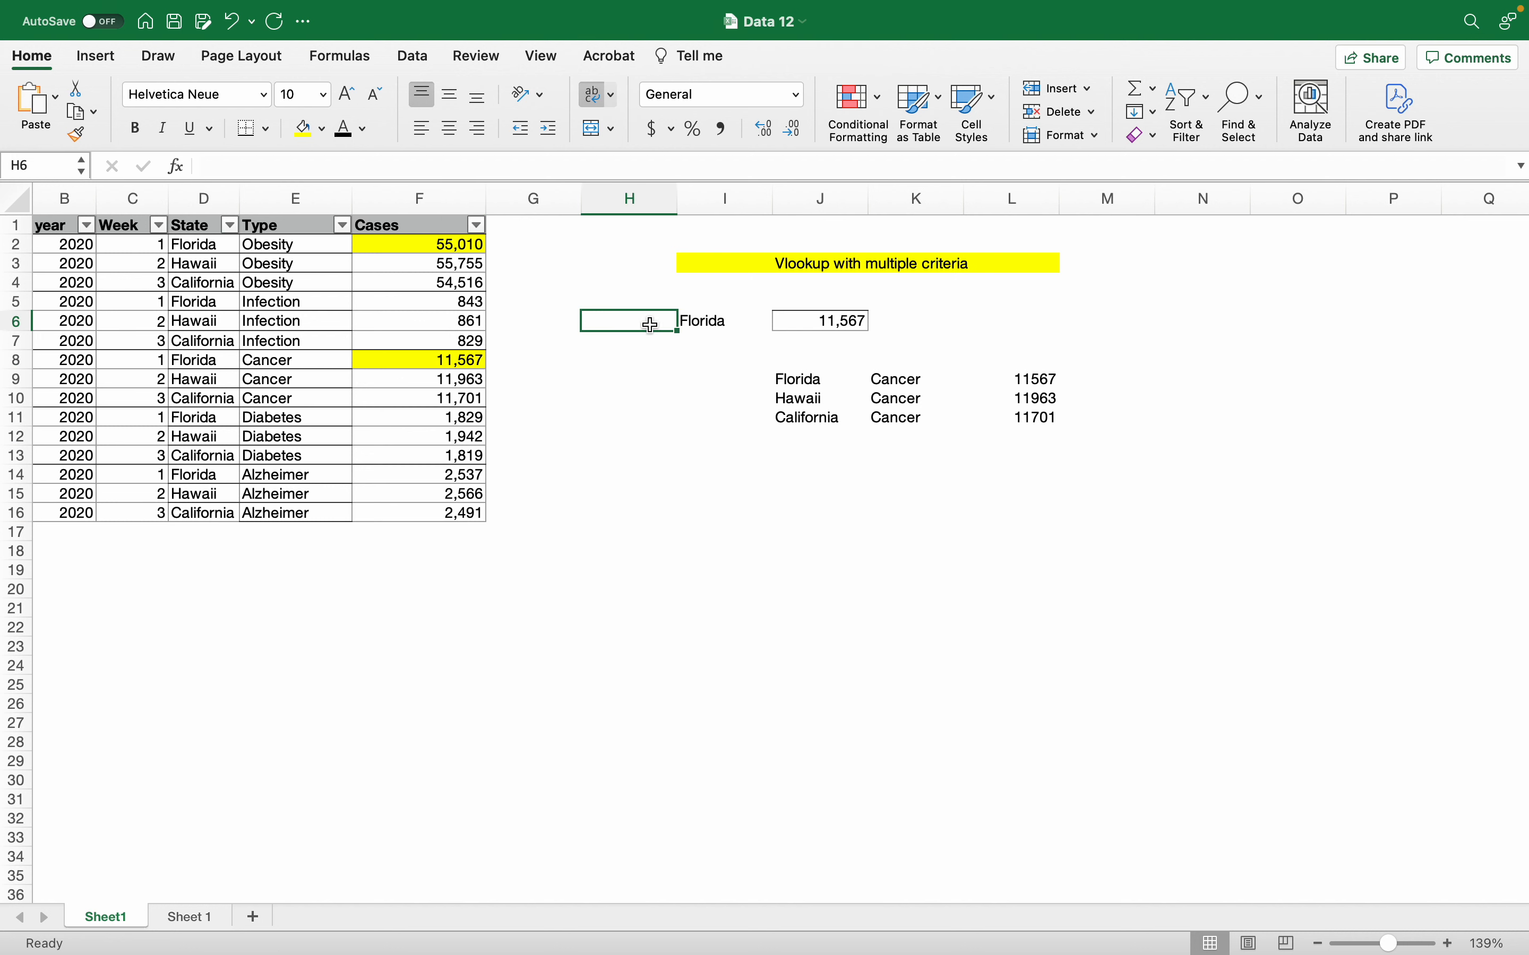
text(Cancer)
key(Return)
key(Up)
key(Right)
key(Right)
key(Right)
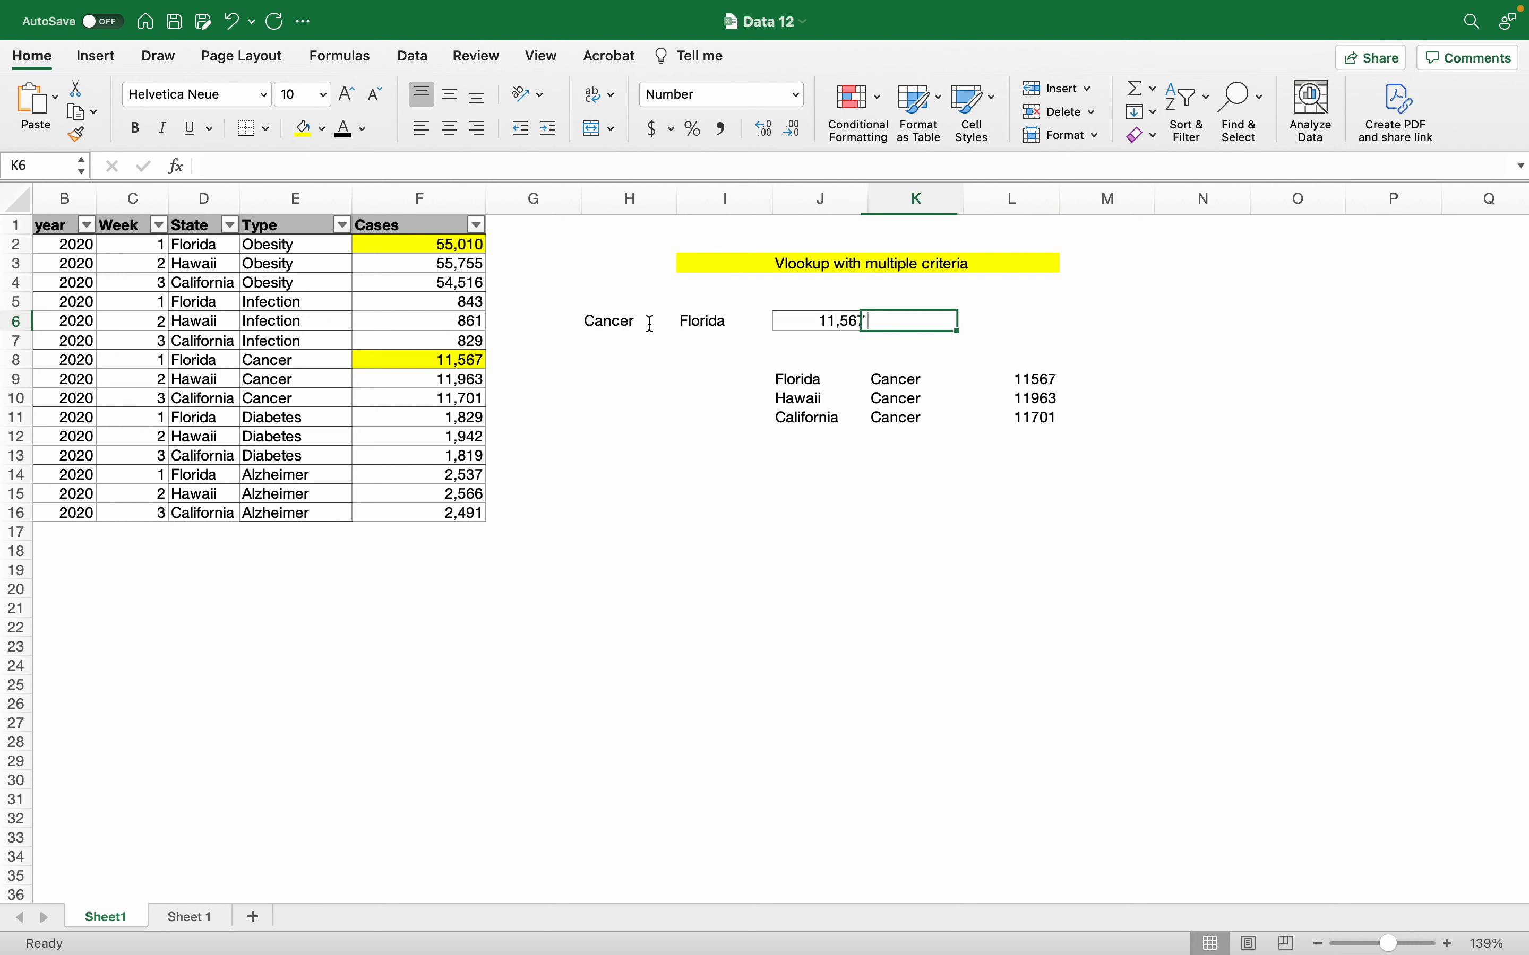
key(Left)
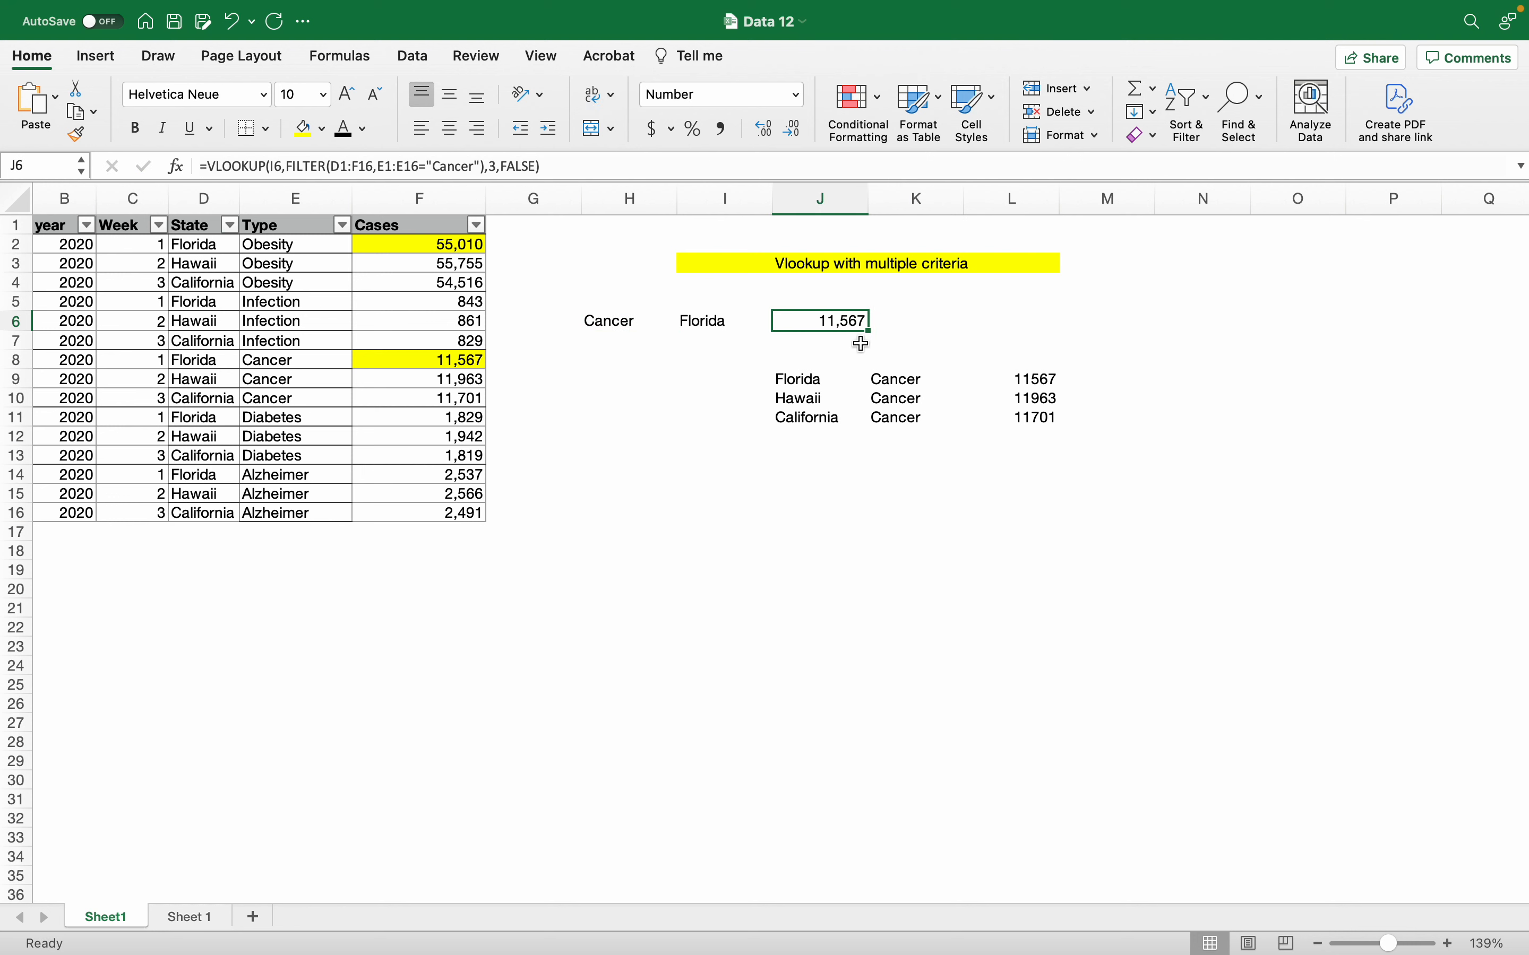
key(F2)
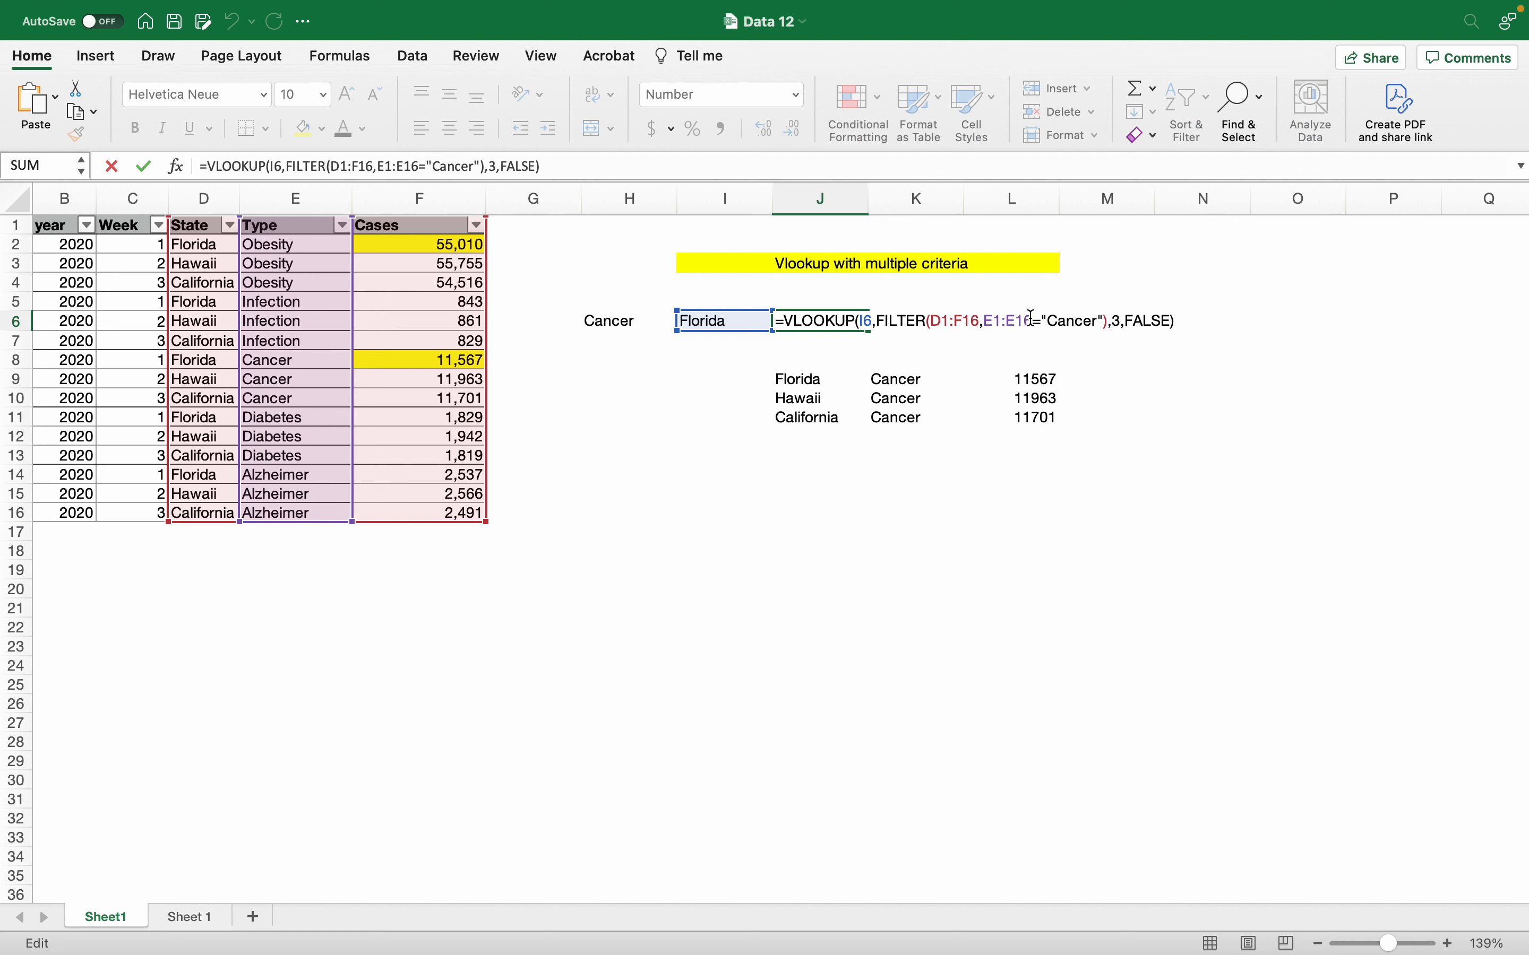
key(Escape)
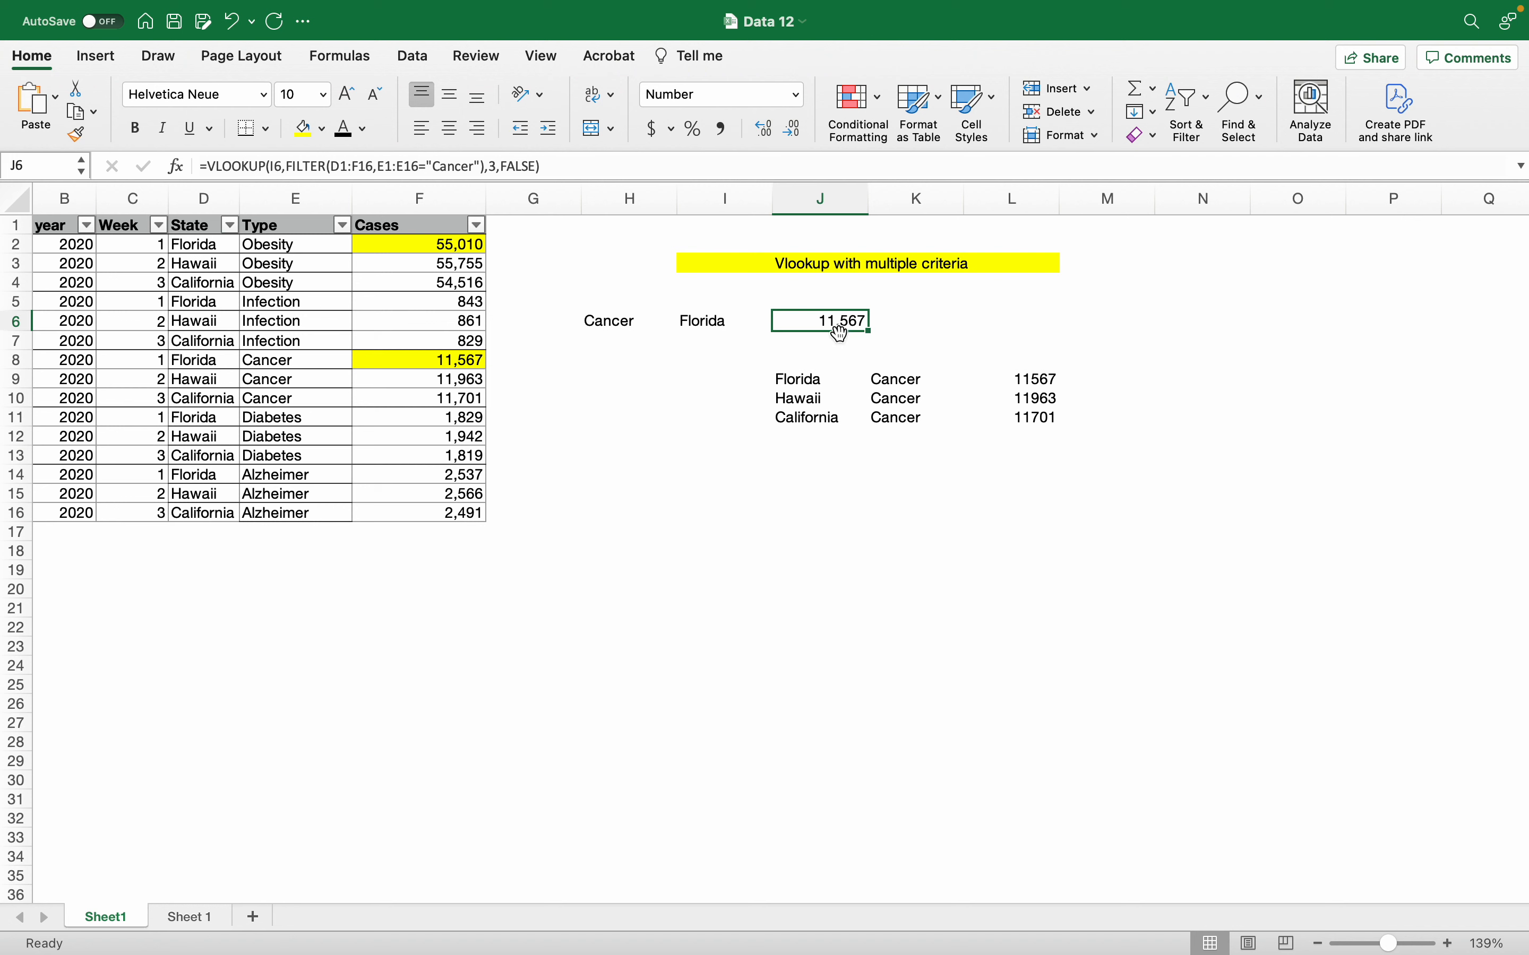
click(824, 348)
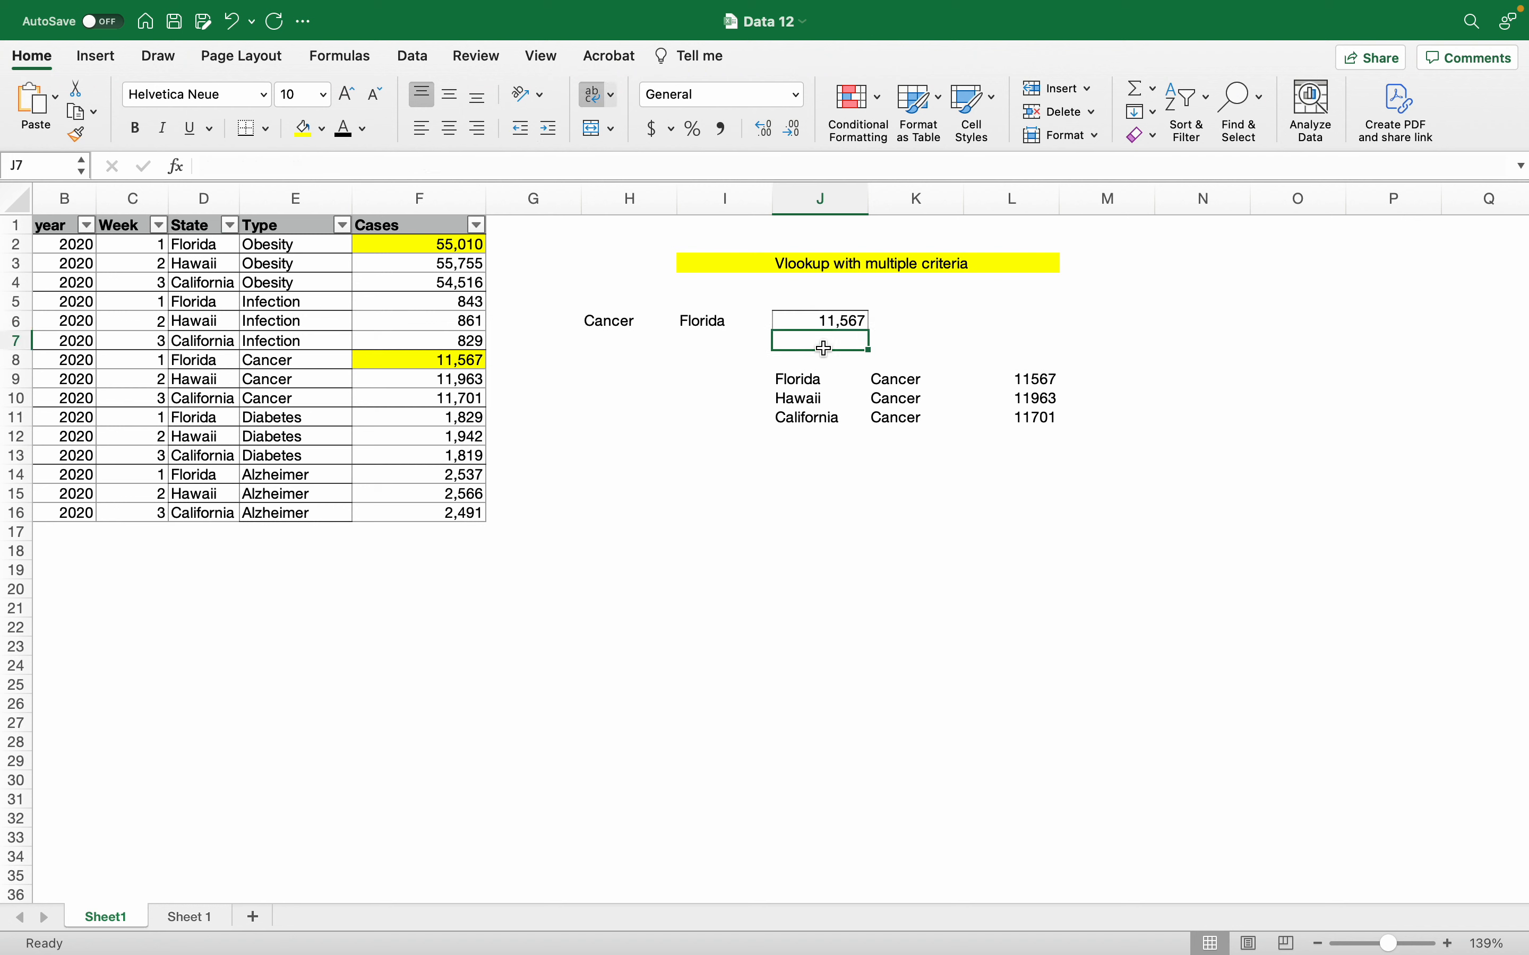
text(=coun)
key(Down)
key(Down)
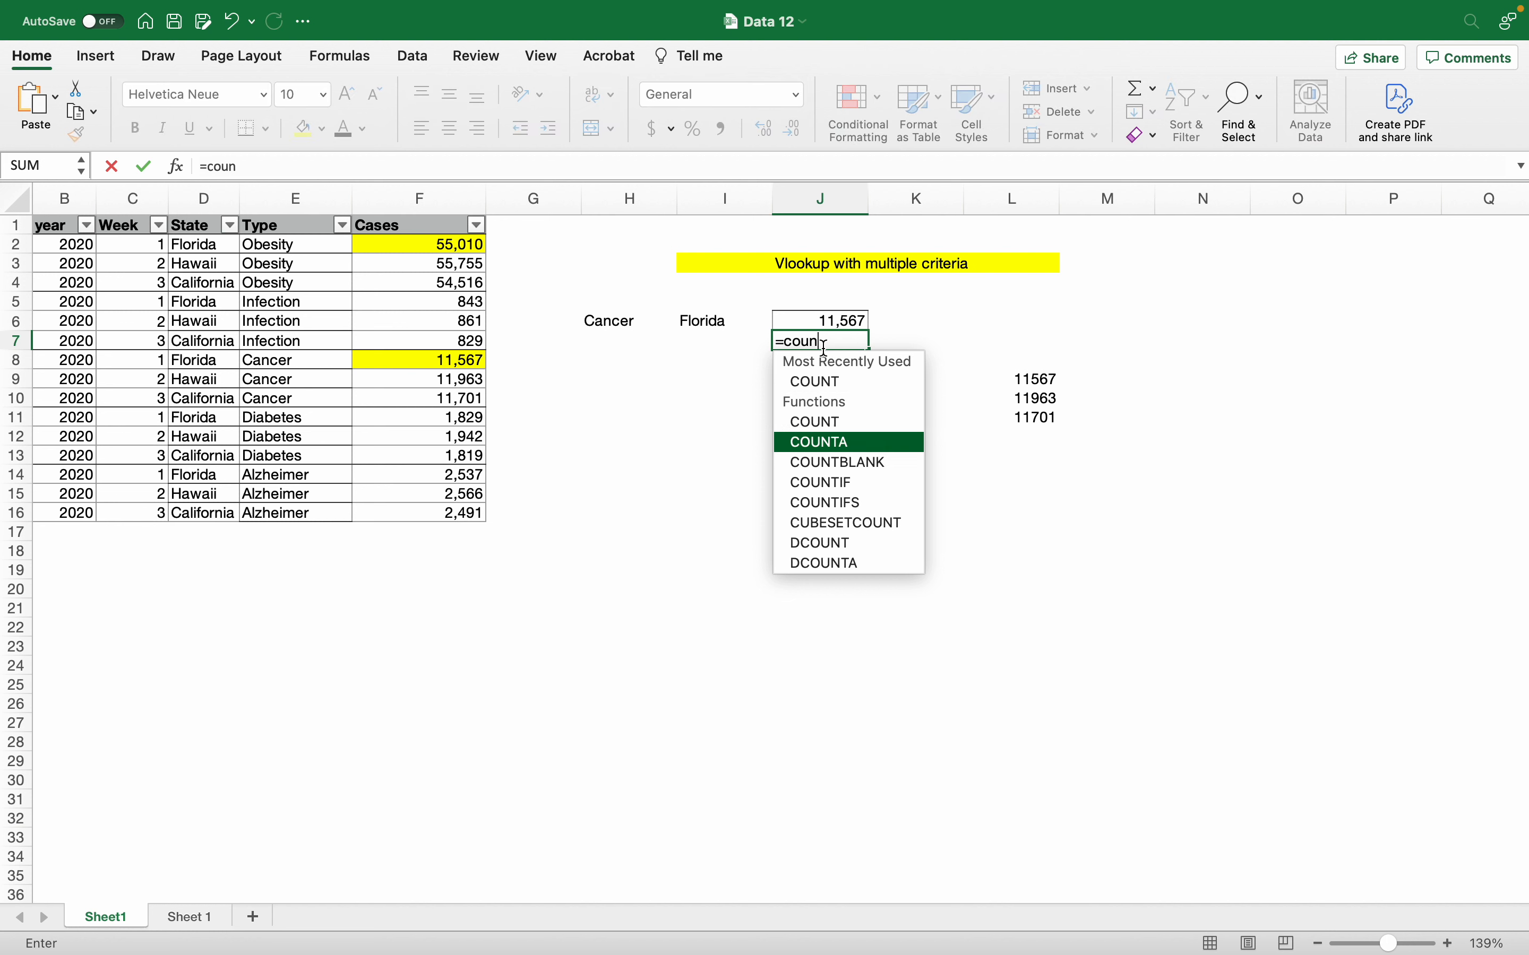
key(Down)
key(Down)
key(Tab)
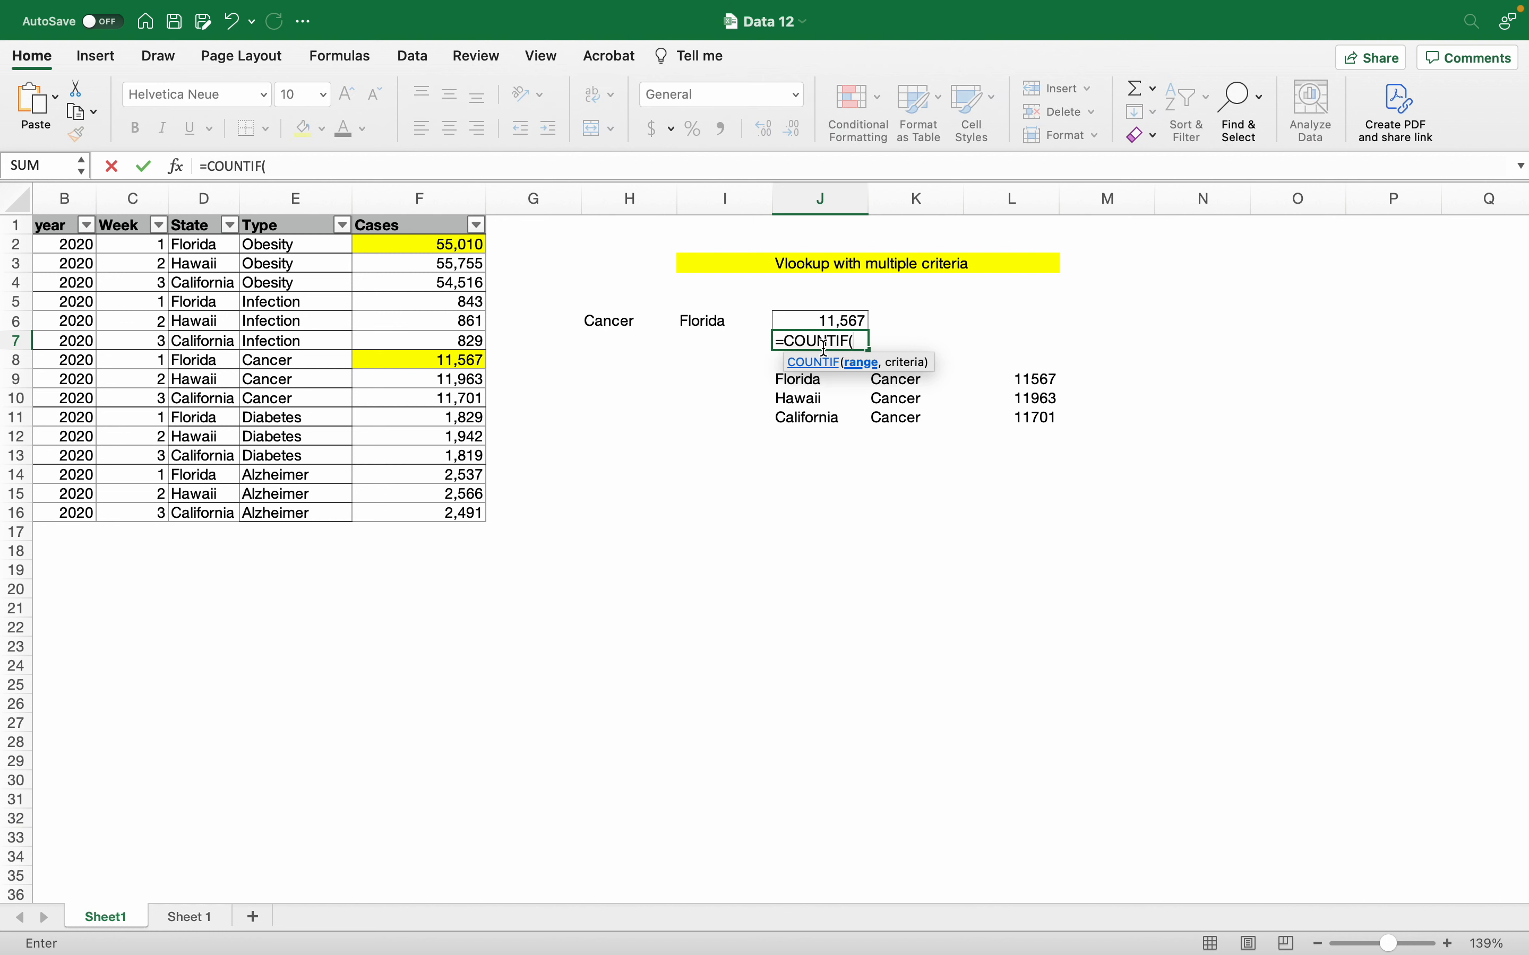
key(Escape)
text(=con)
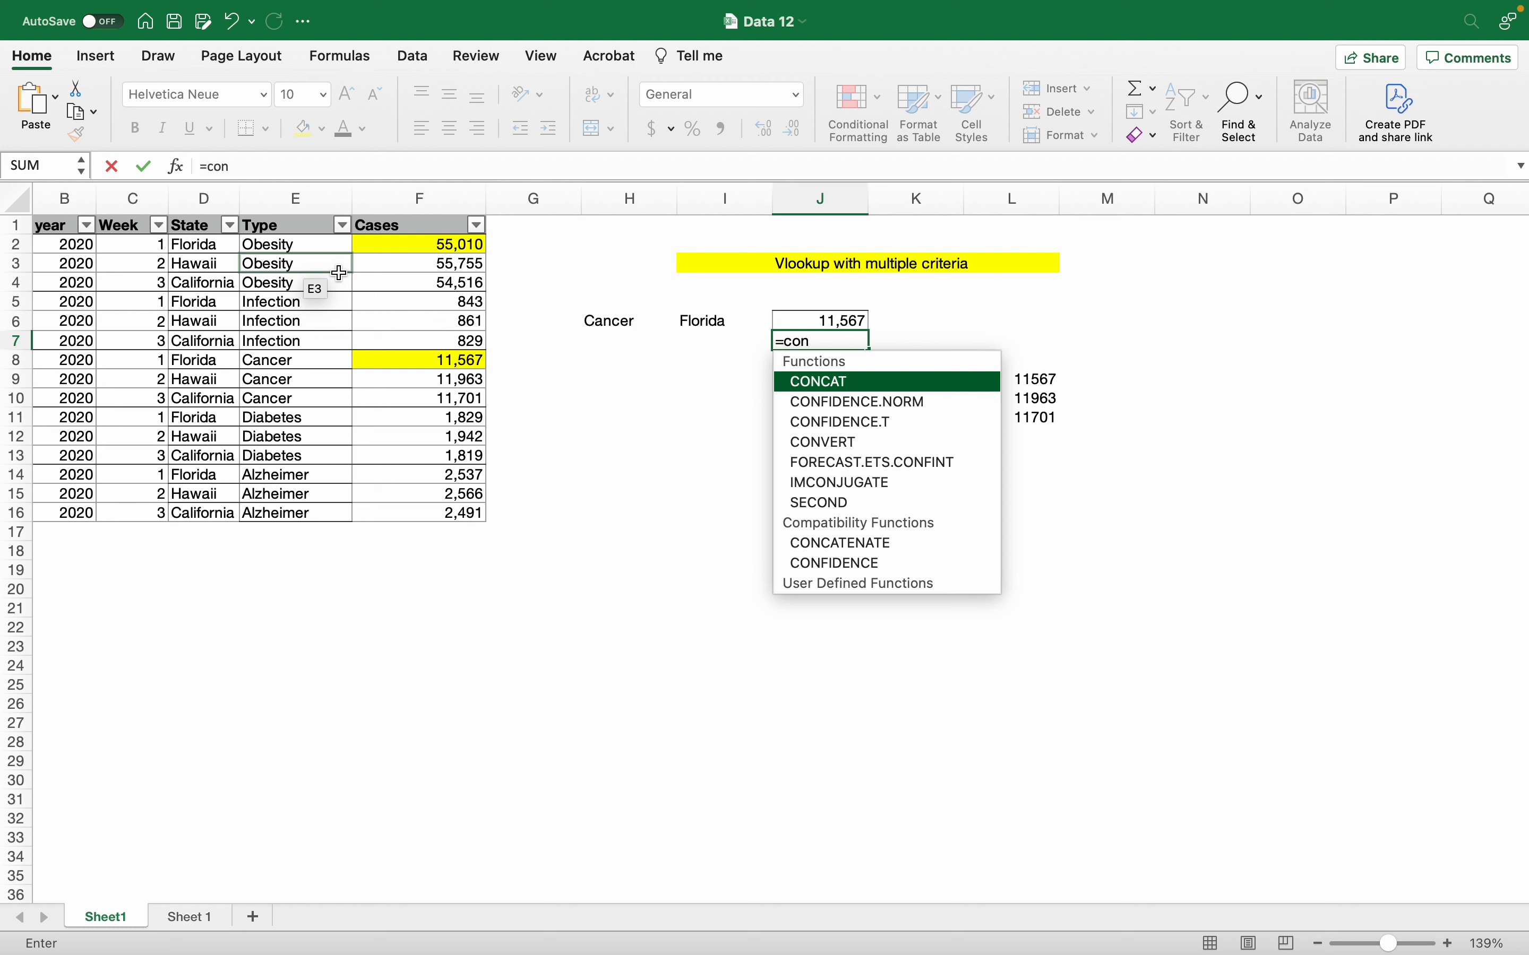
key(Escape)
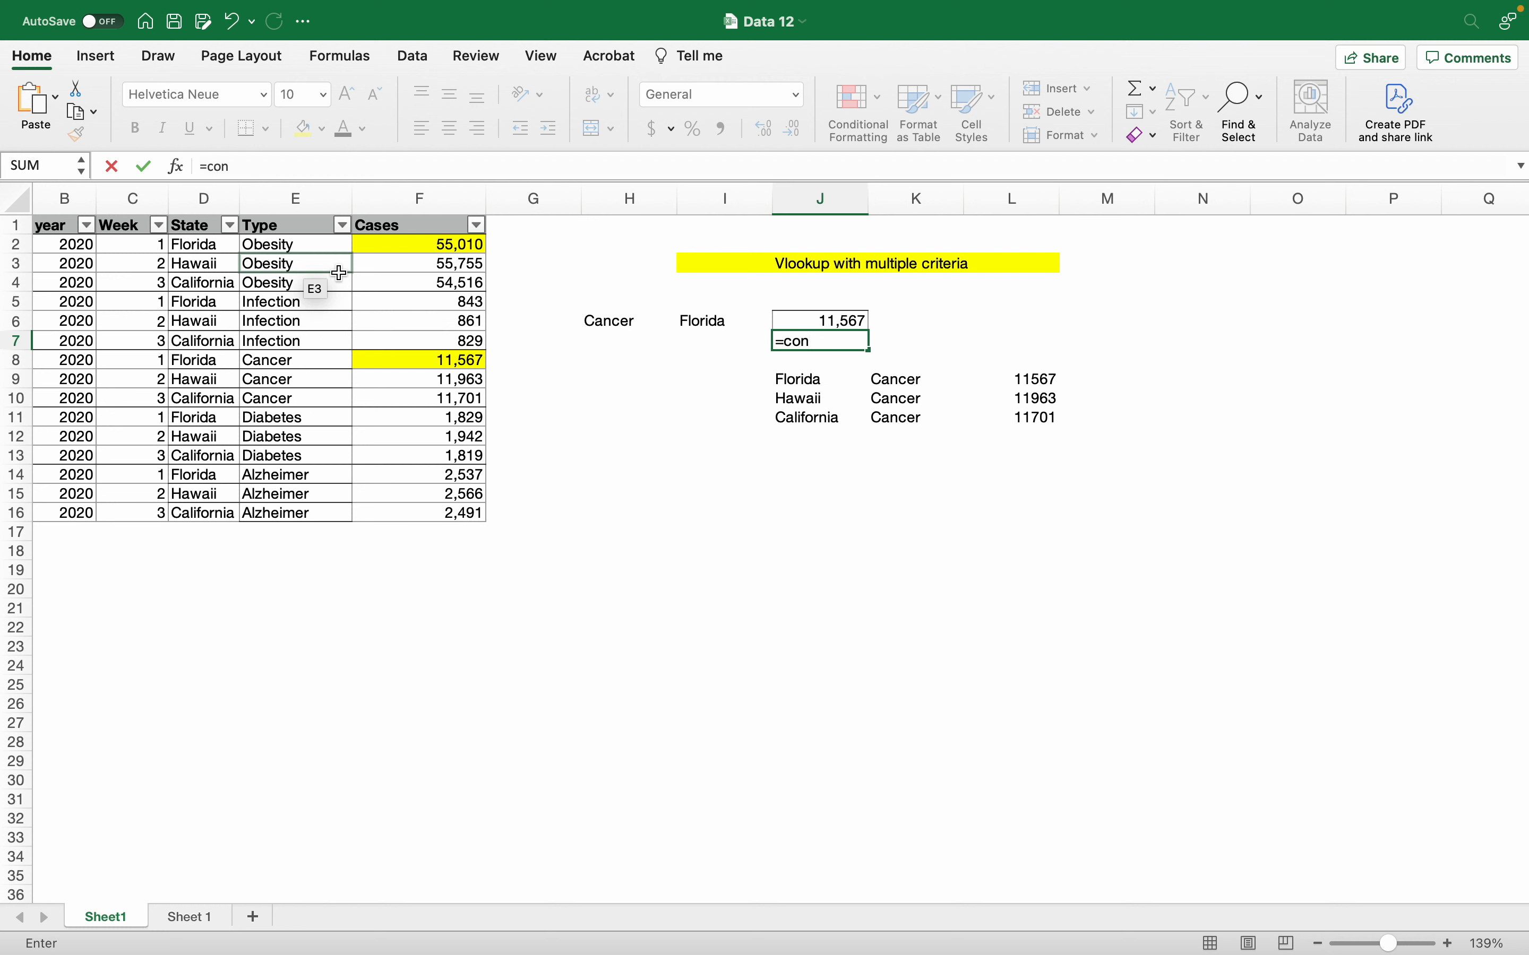
key(Escape)
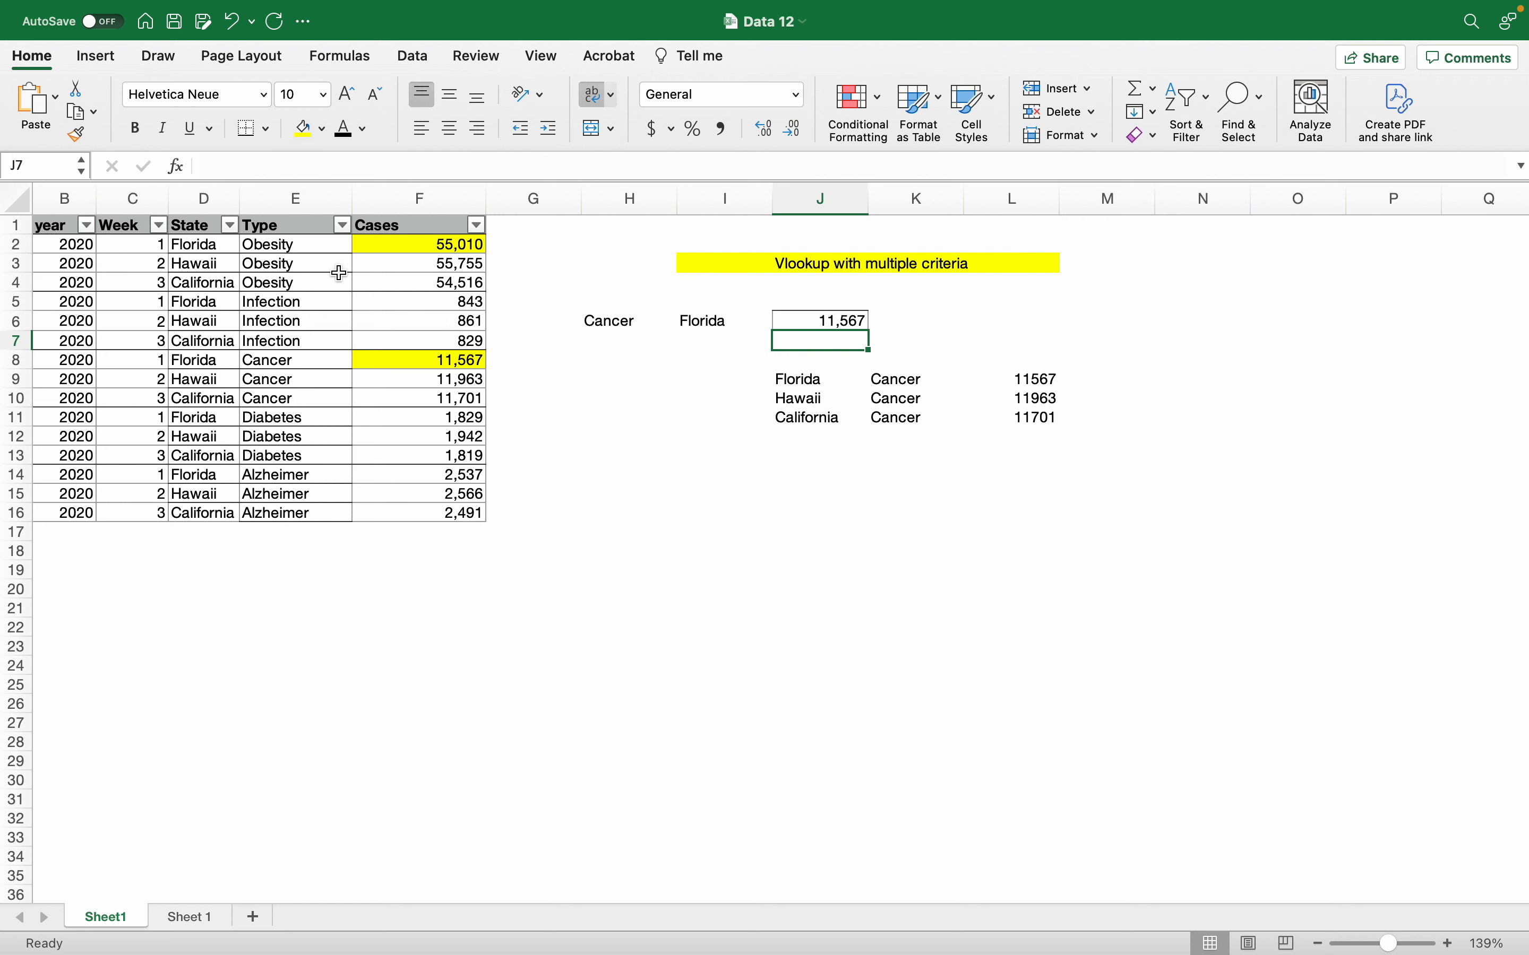
mouse_move(1093, 3)
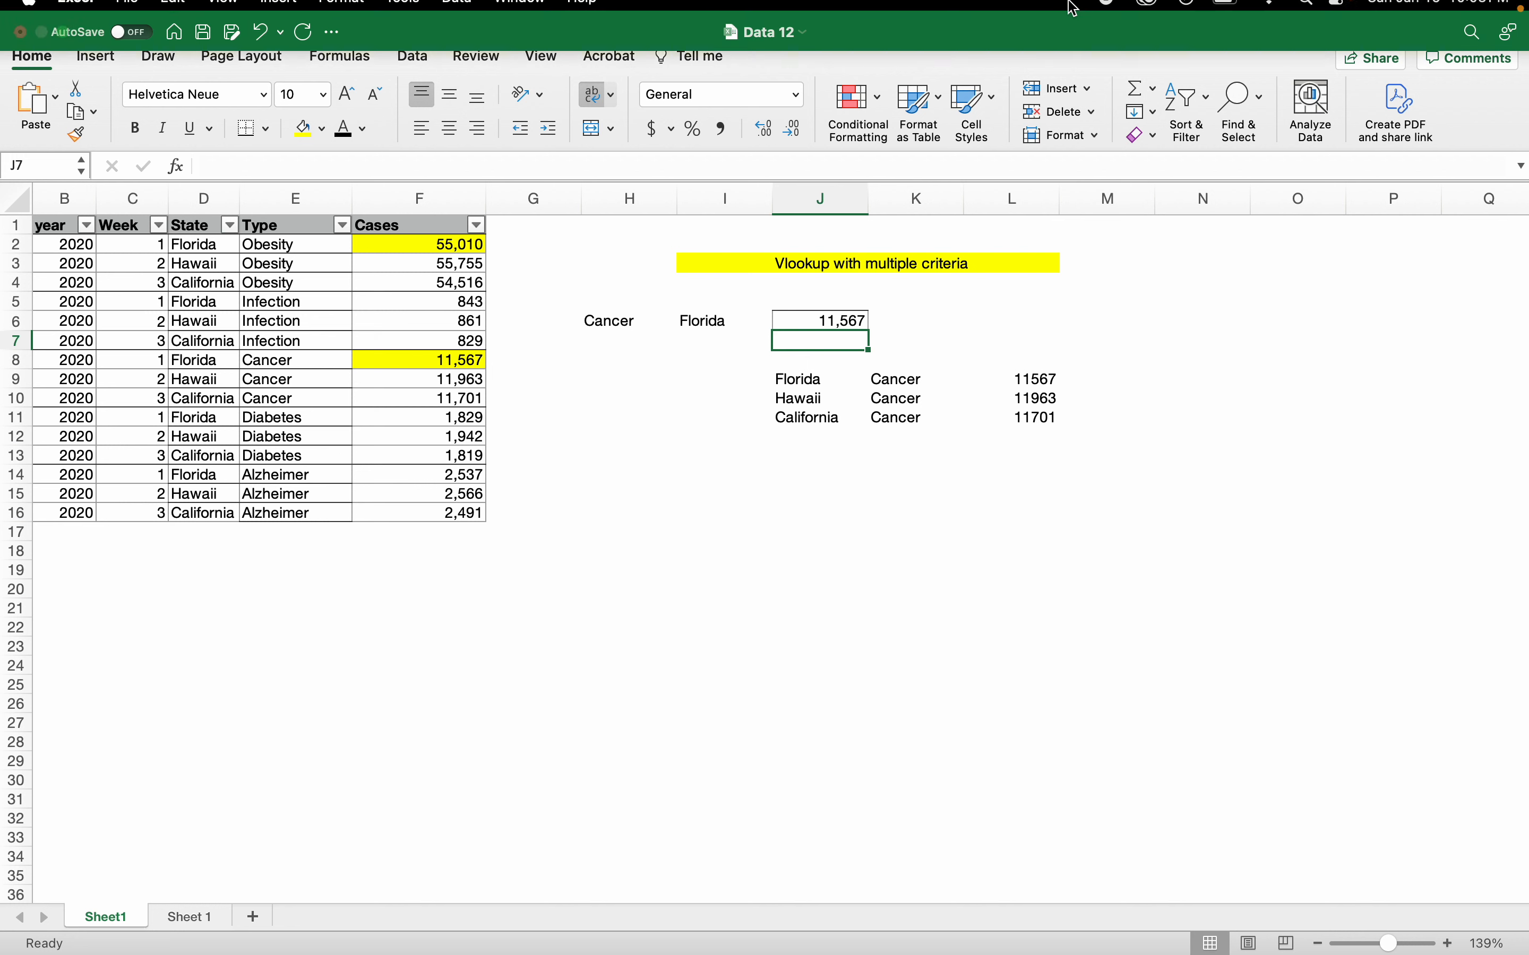